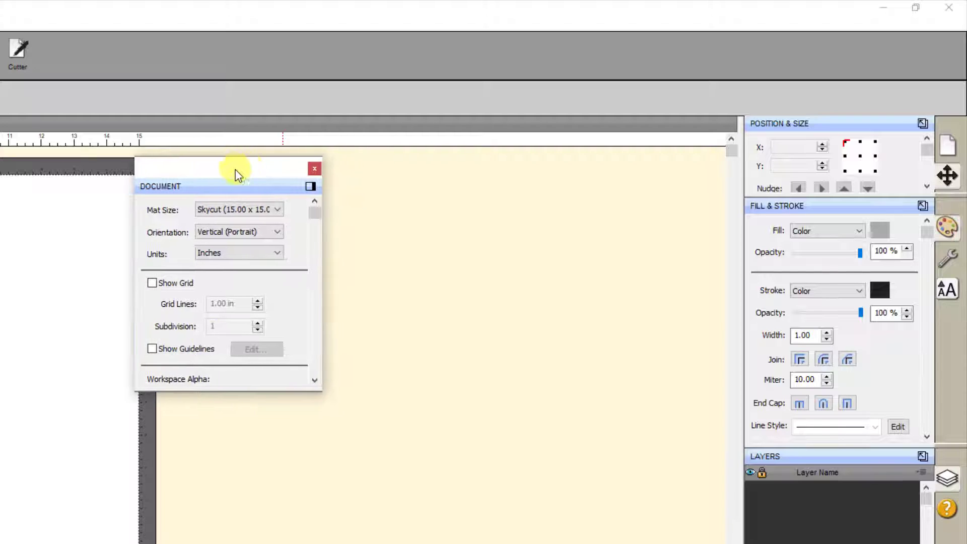
Enlarge the floating Document panel to show its remaining settings and dock it again
drag(206, 395, 186, 528)
mouse_move(238, 173)
mouse_down()
mouse_move(264, 171)
mouse_move(249, 180)
mouse_up()
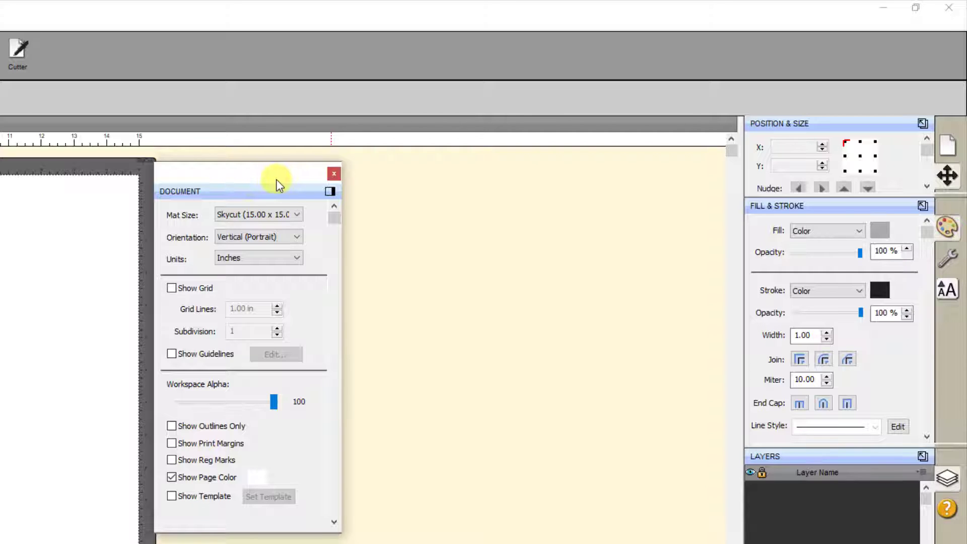
click(329, 191)
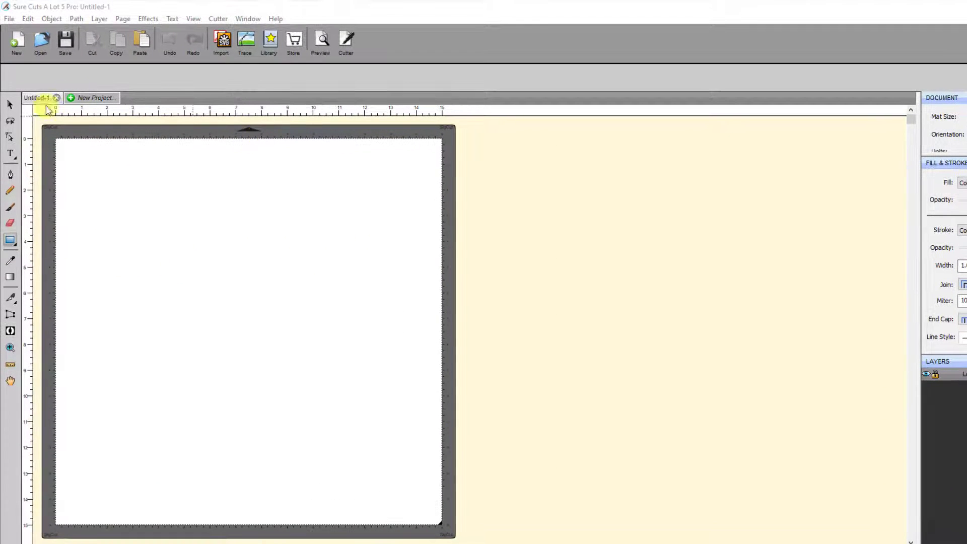
Draw a rectangle starting at about X 3.6 in, Y 3.1 in and try to move it past the mat's right edge
click(10, 240)
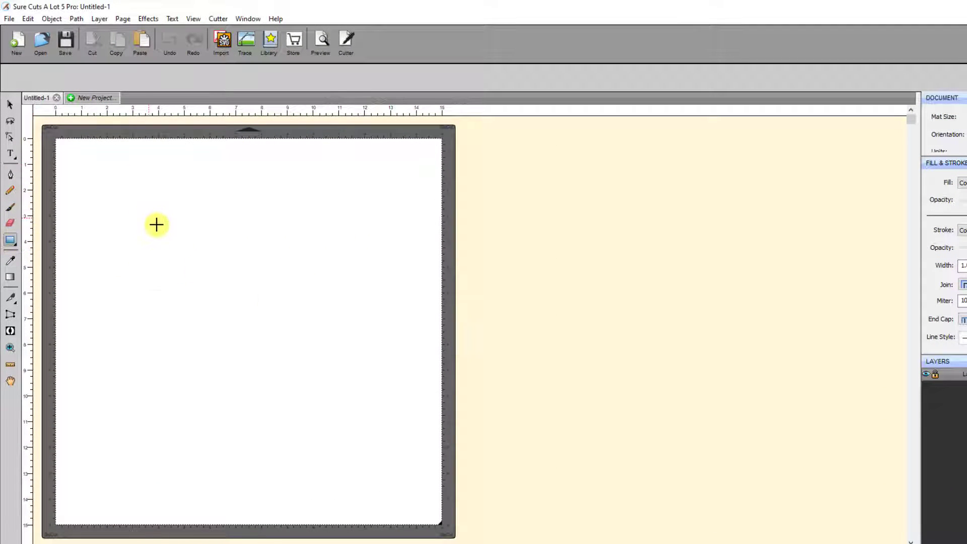
drag(149, 217, 314, 361)
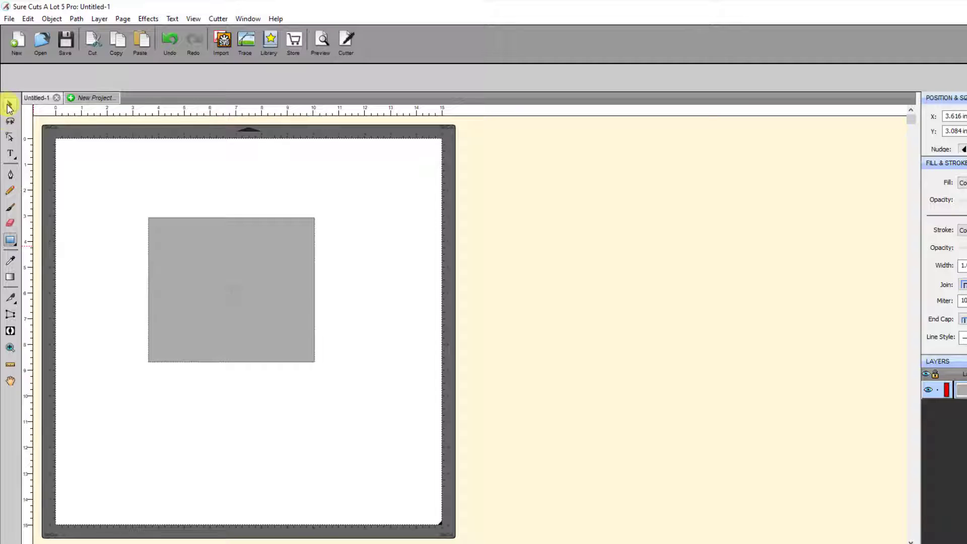
click(10, 104)
drag(211, 281, 539, 235)
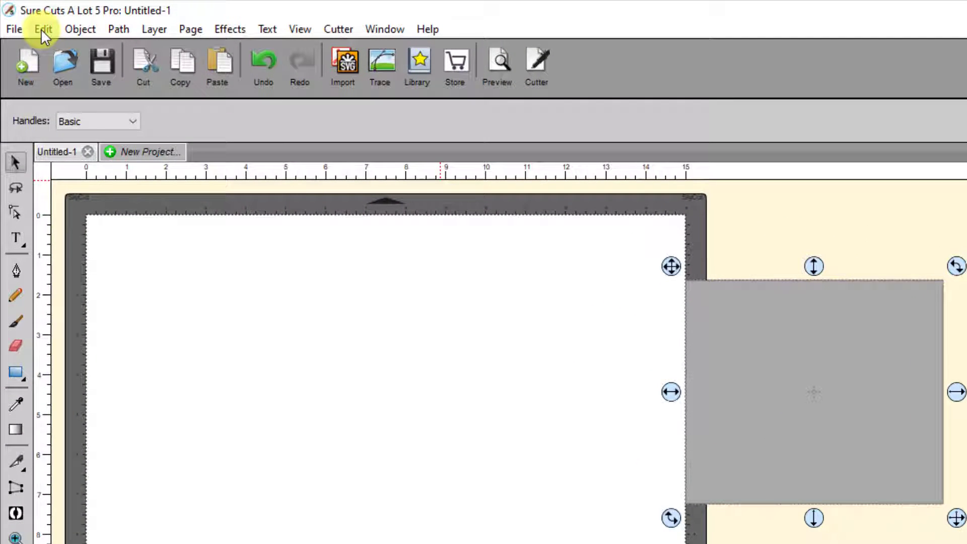
Turn off "Keep objects on mat when dragging" in the preferences and move the rectangle farther off the mat
click(42, 29)
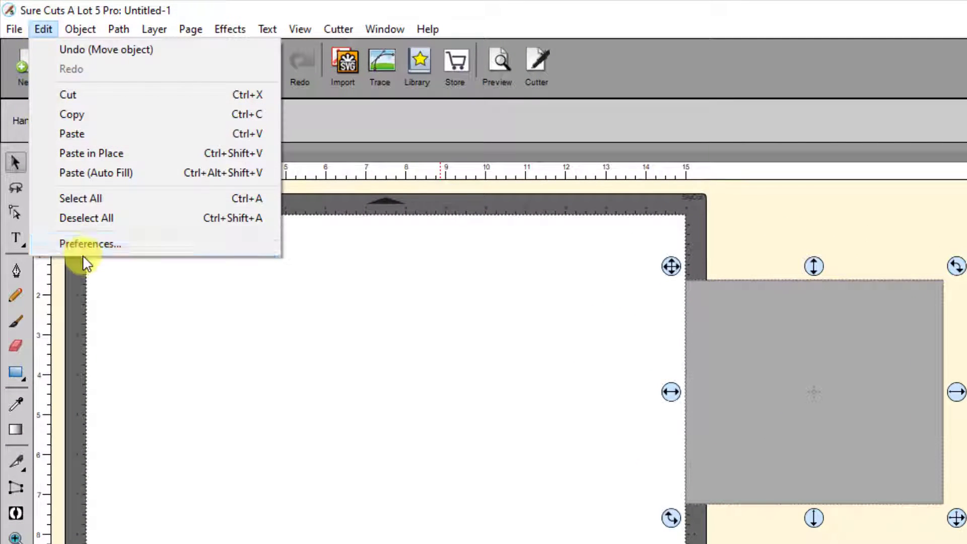
click(81, 244)
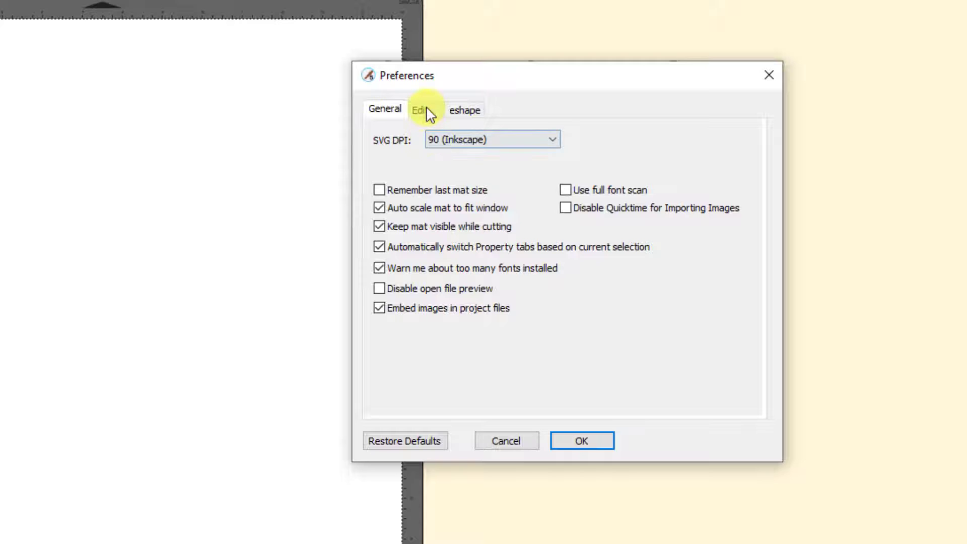
click(421, 110)
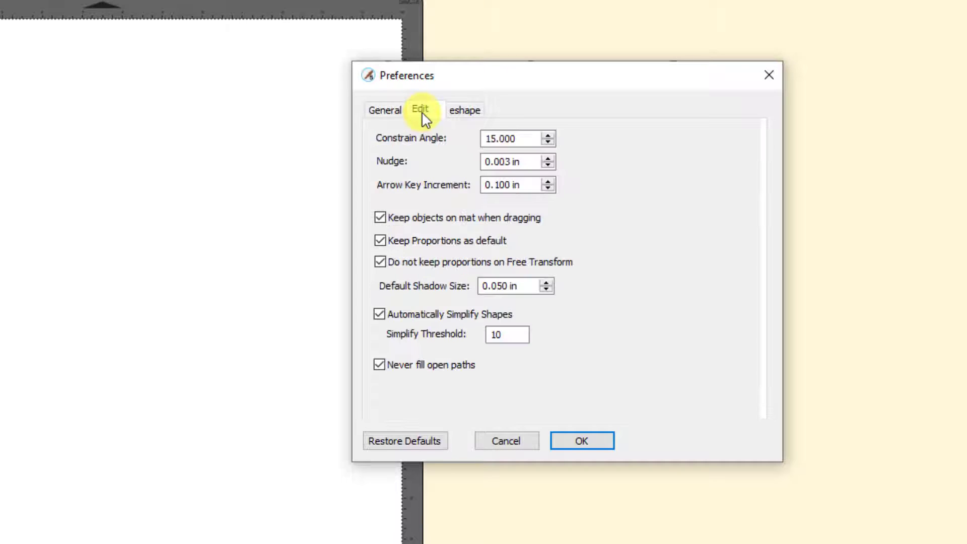
click(380, 219)
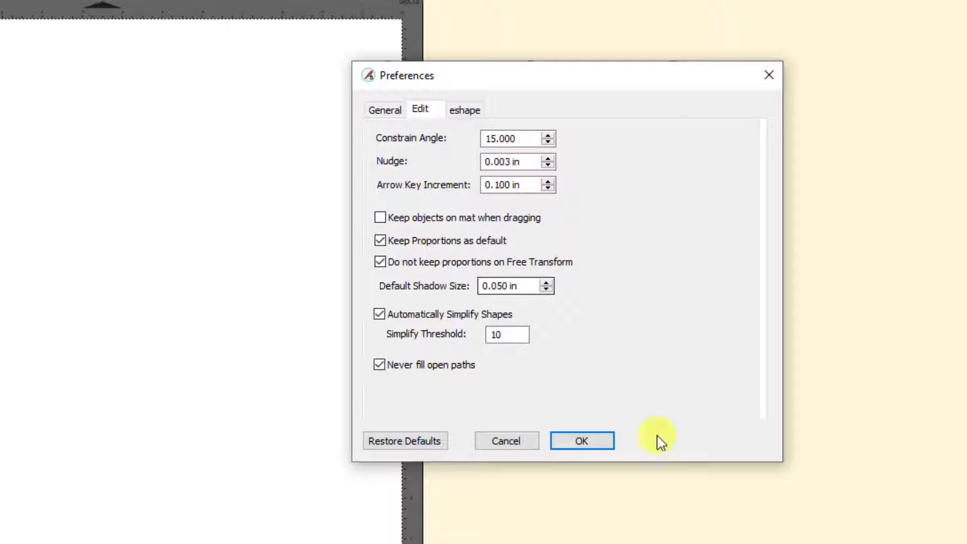
click(583, 441)
drag(528, 228, 721, 276)
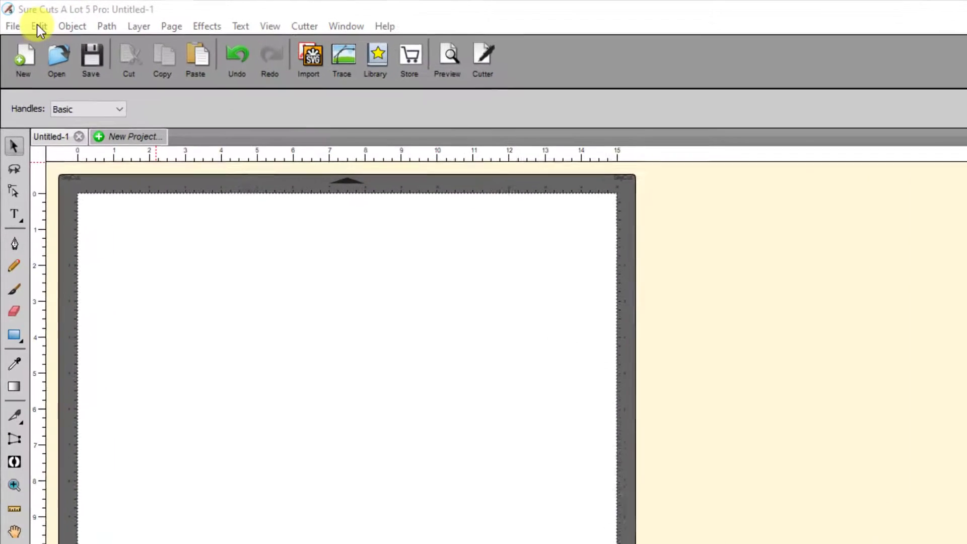
Open the general preferences and view the available SVG DPI options
click(25, 16)
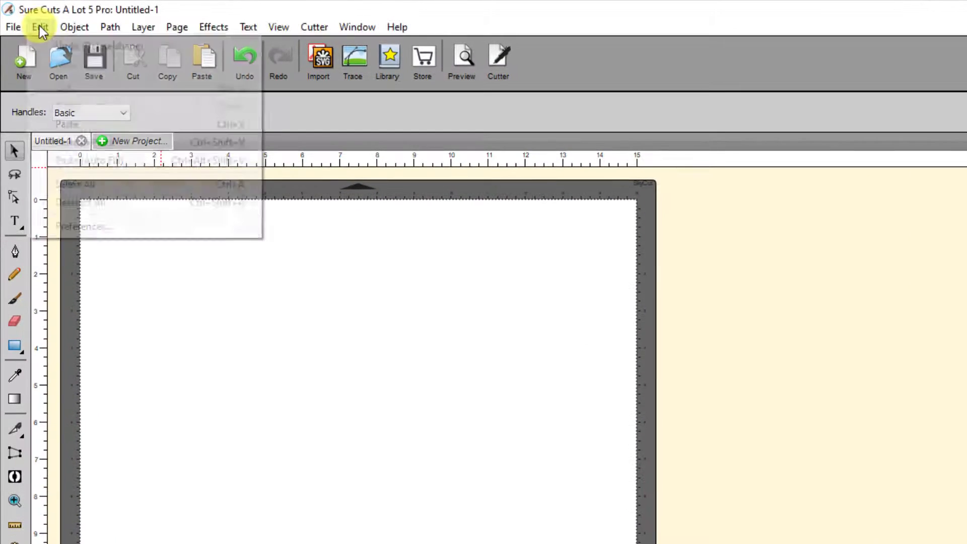
click(51, 225)
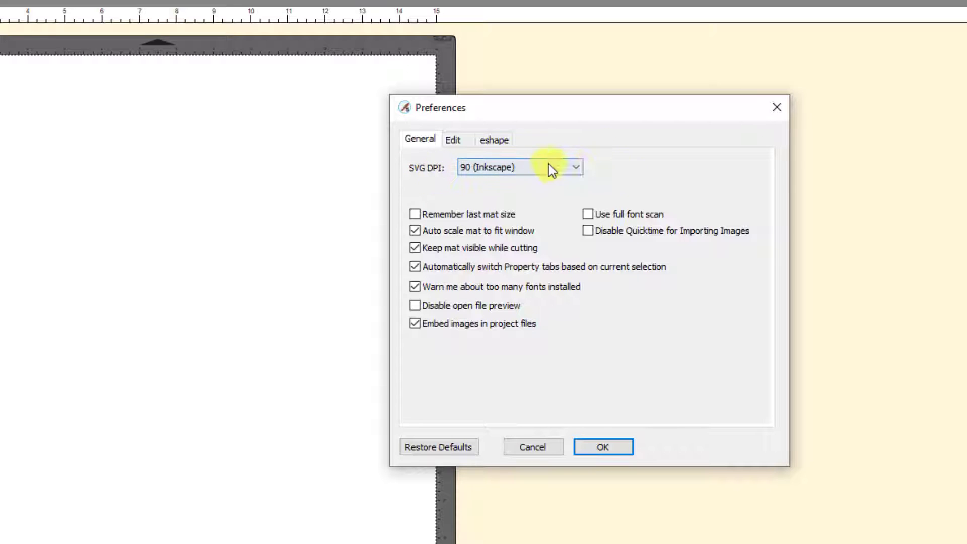
click(577, 169)
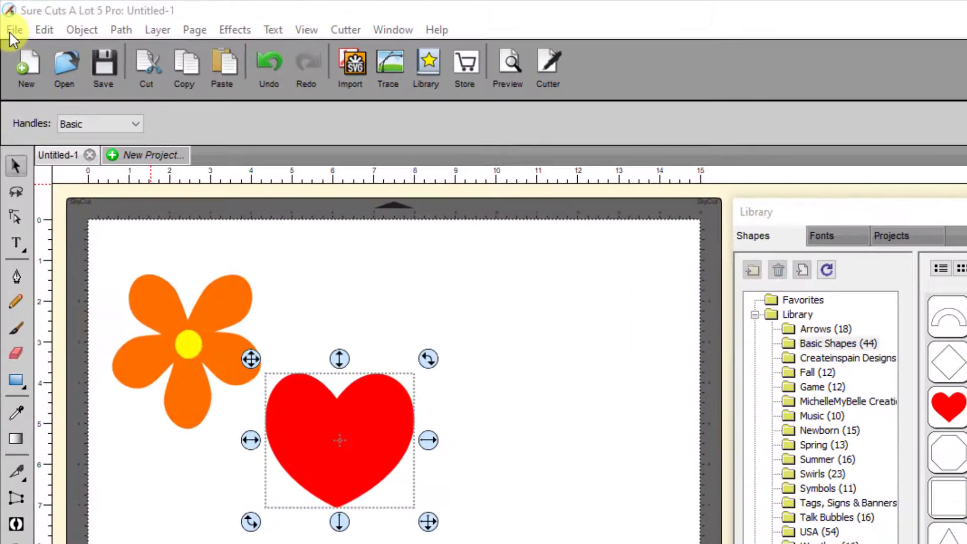
Export the flower and heart design to the Desktop as an SVG file named Test
click(8, 17)
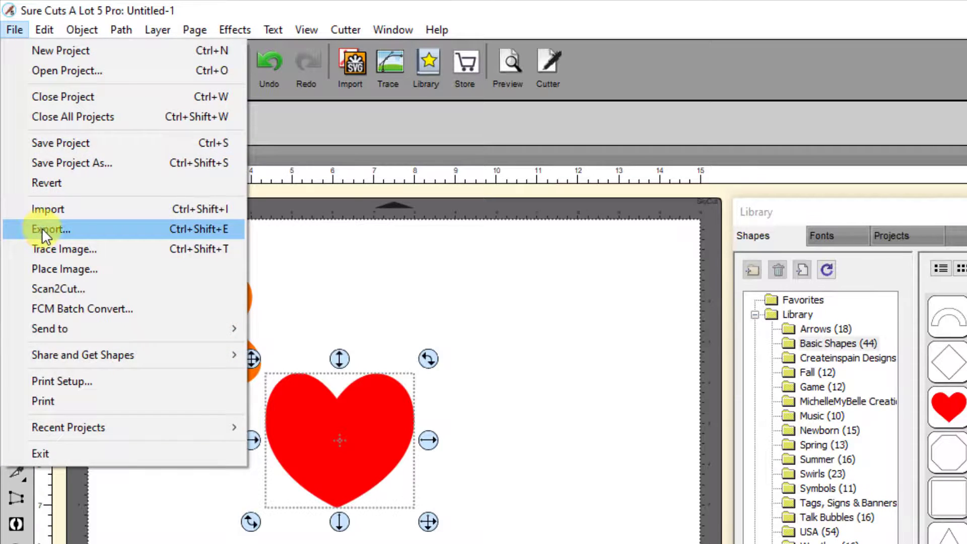
click(41, 228)
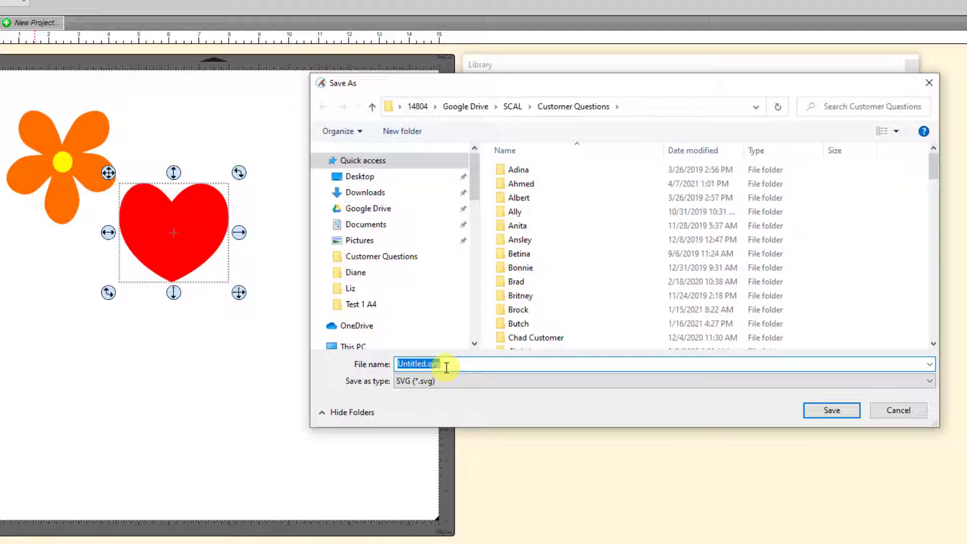
click(363, 178)
click(442, 363)
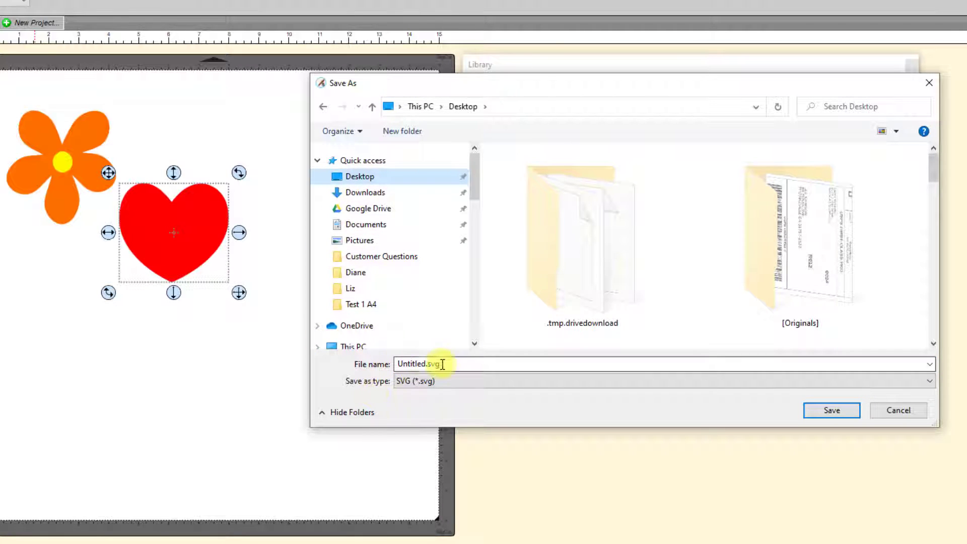
double_click(442, 364)
text(Test)
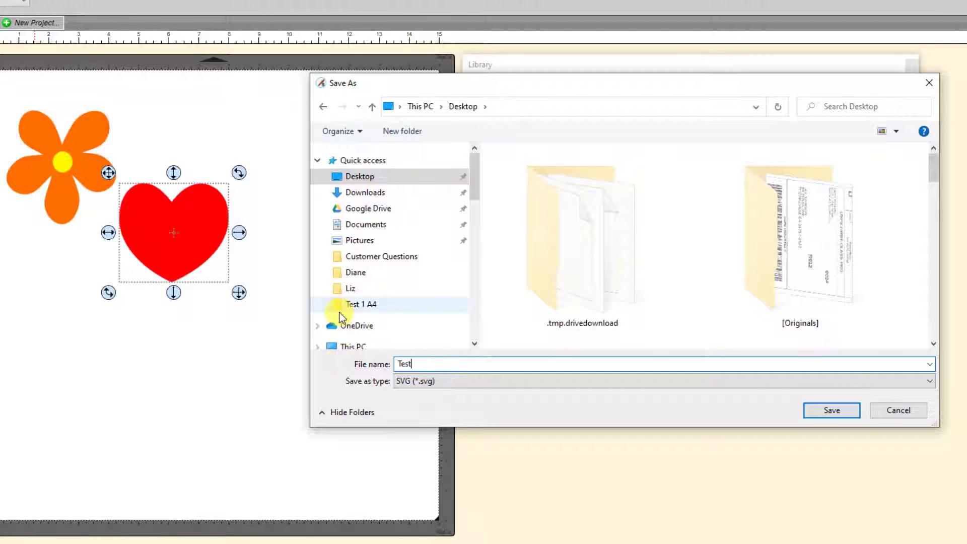
click(831, 411)
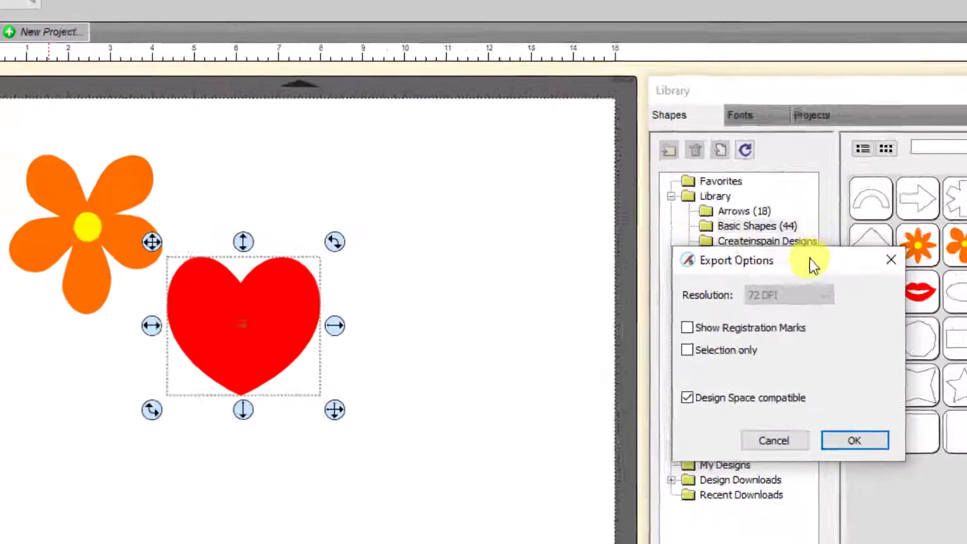
Turn off Design Space compatibility in the export options and set the resolution to 172 DPI
drag(813, 264, 514, 97)
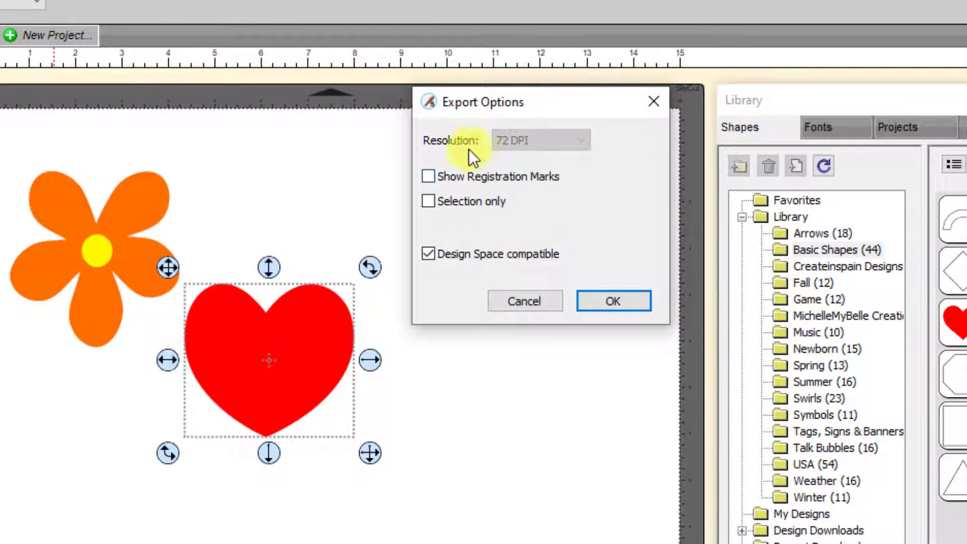
click(428, 253)
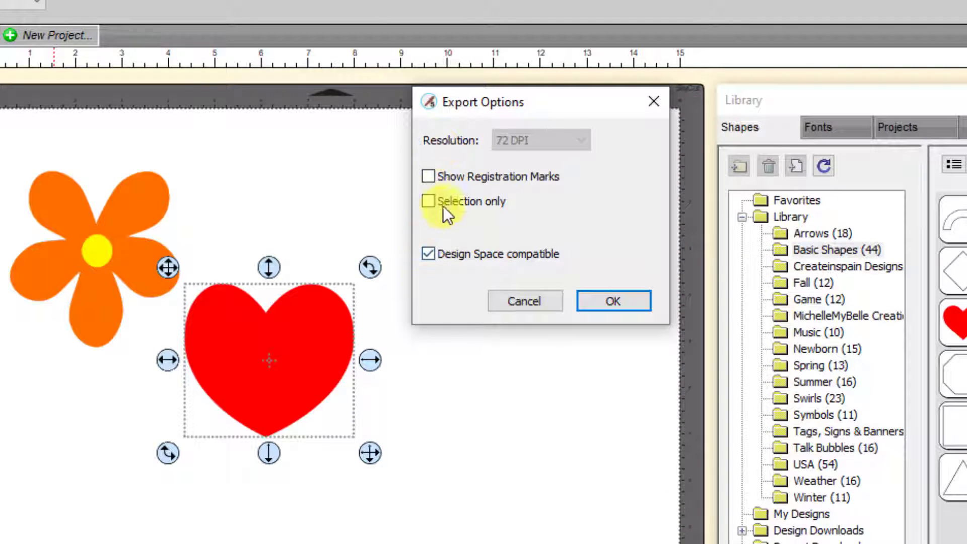
click(428, 253)
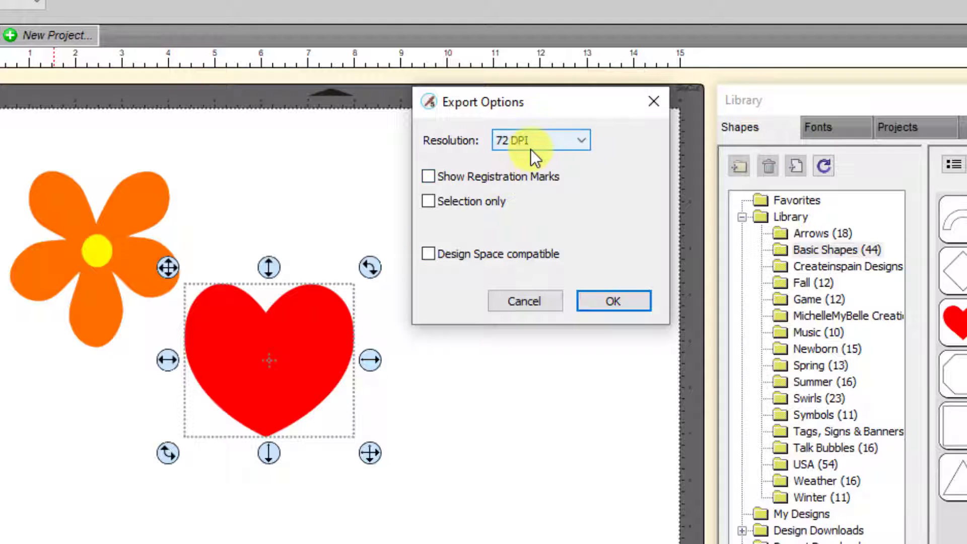
click(581, 140)
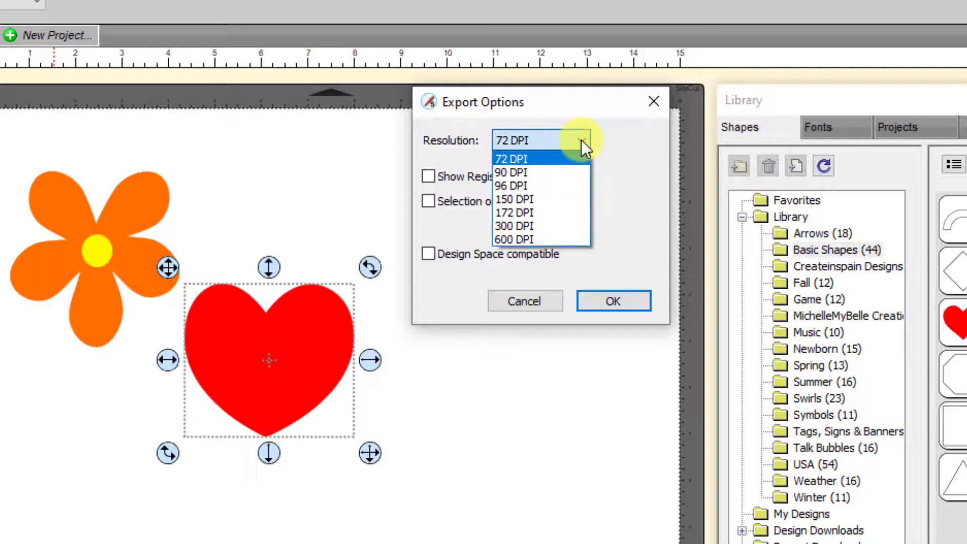
click(507, 157)
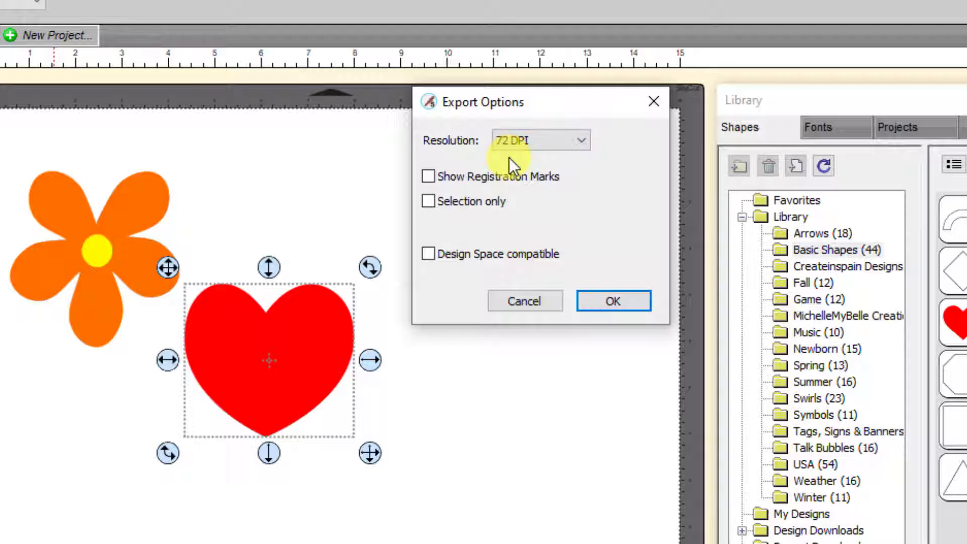
click(572, 141)
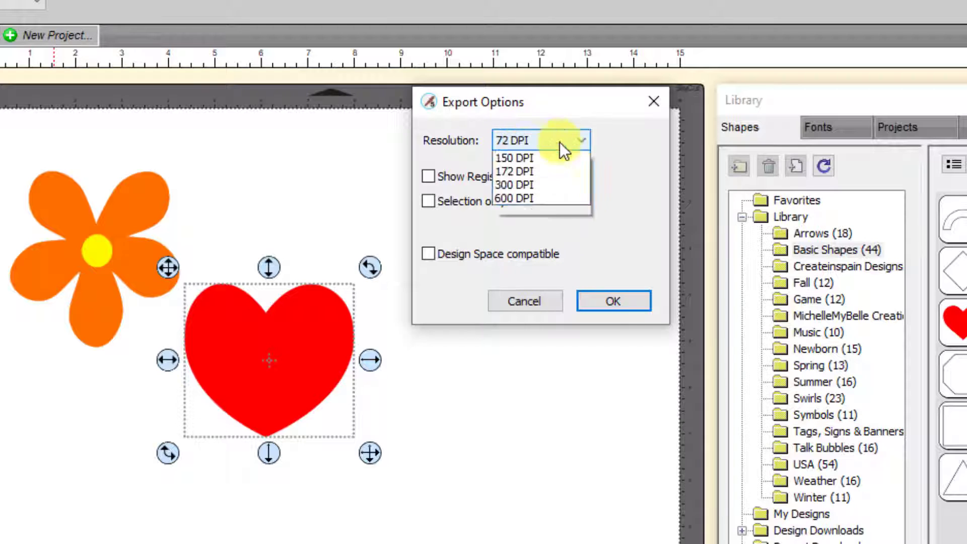
click(515, 207)
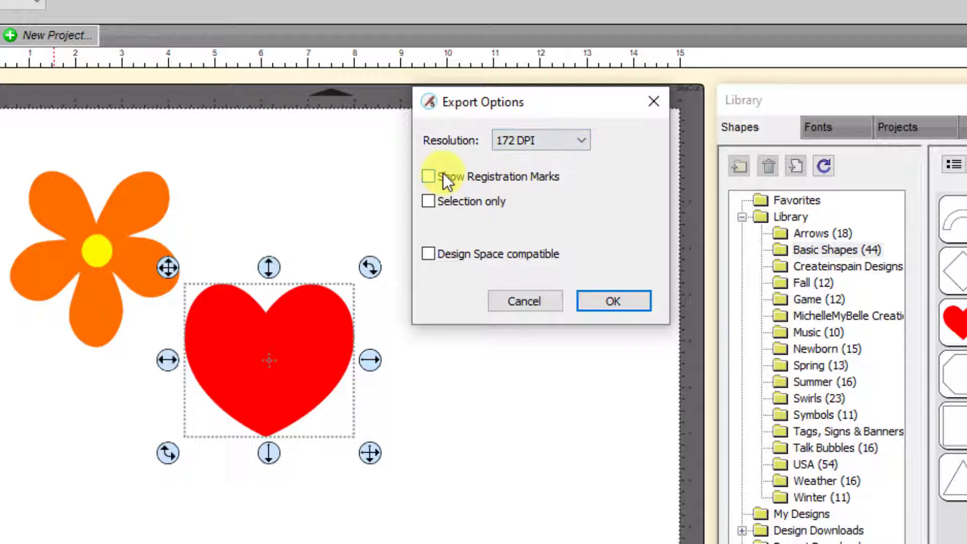
Enable Design Space compatible and Selection only for the SVG export
click(429, 258)
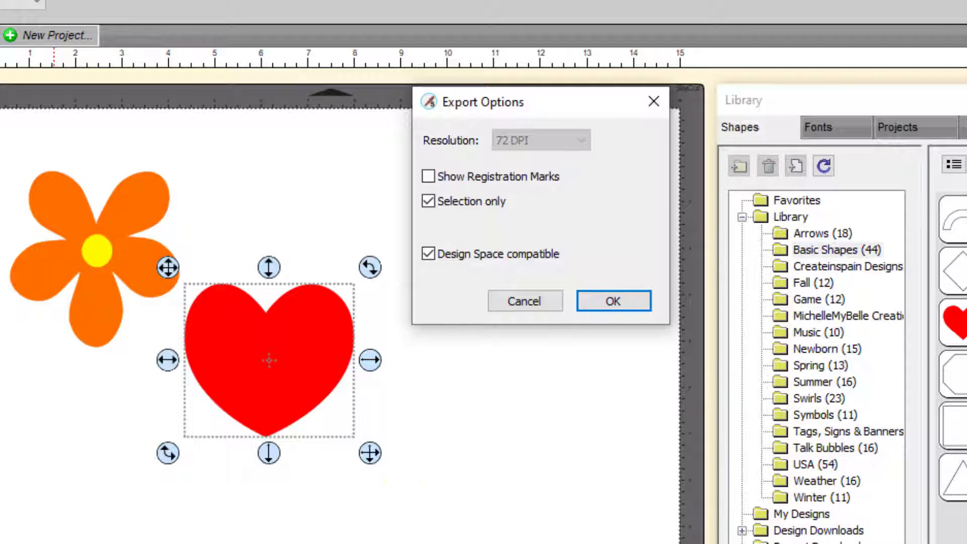
click(429, 202)
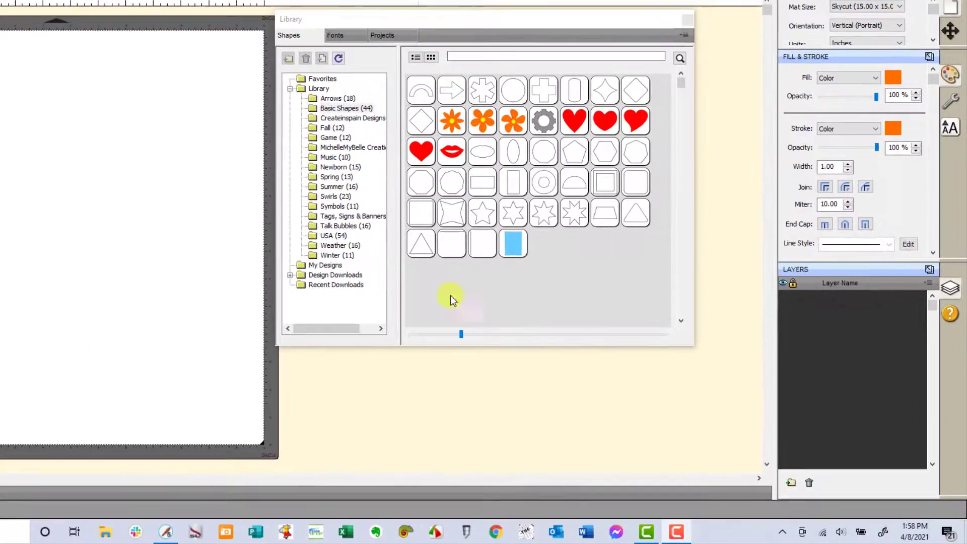
Move the Library window out of view past the screen's corner and try to call the Library up again
click(490, 20)
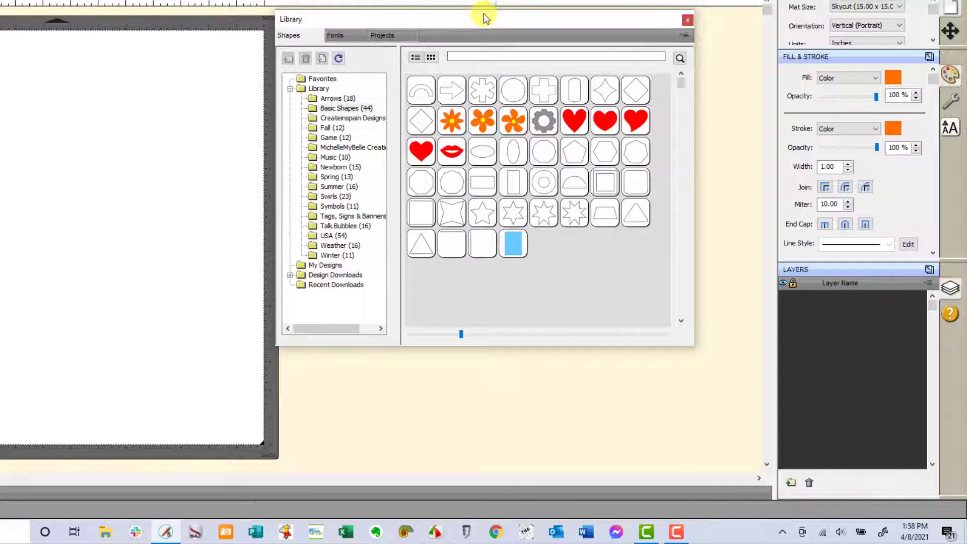
drag(479, 22, 966, 543)
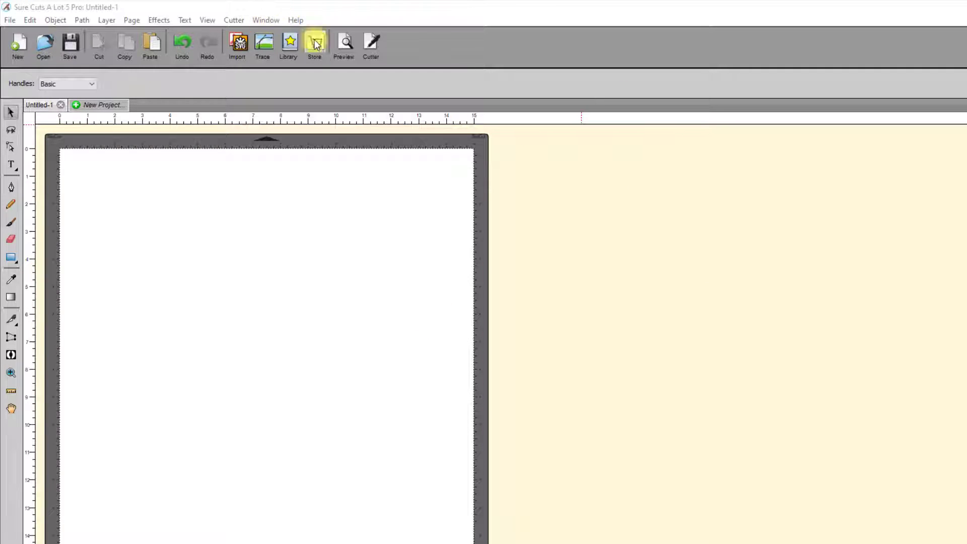
click(286, 41)
Switch the workspace layout to Advanced
click(268, 20)
mouse_move(276, 71)
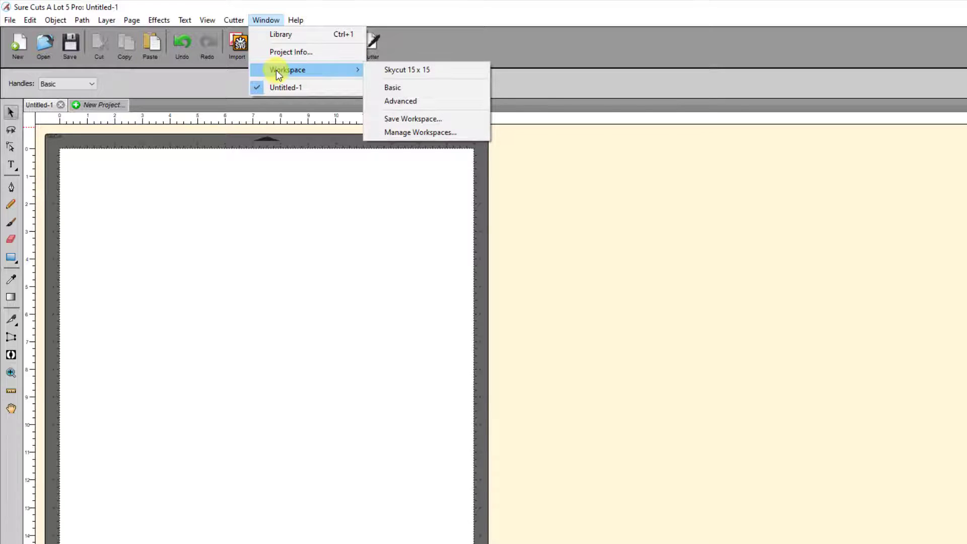
click(390, 99)
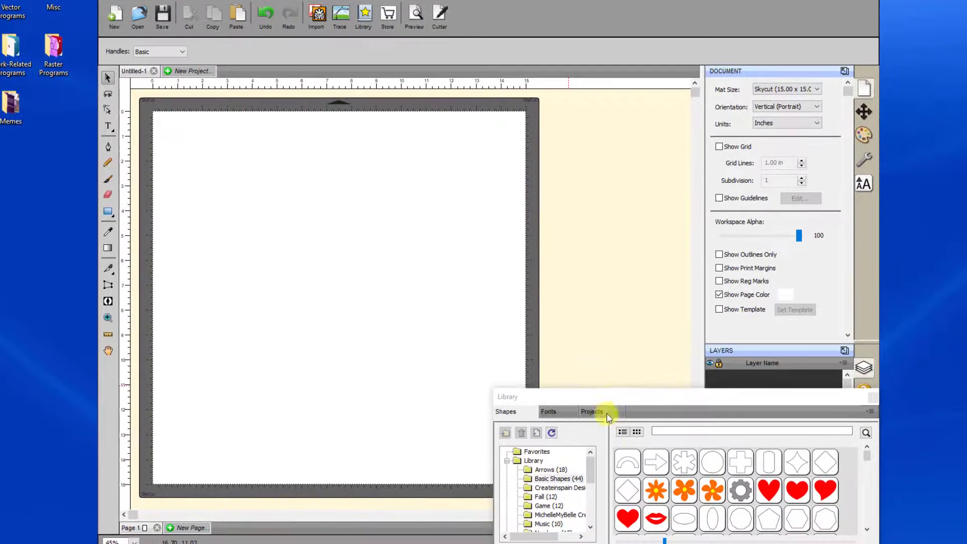
Maximize the program window and move the Library window into the empty area beside the mat
drag(630, 418, 512, 191)
click(844, 1)
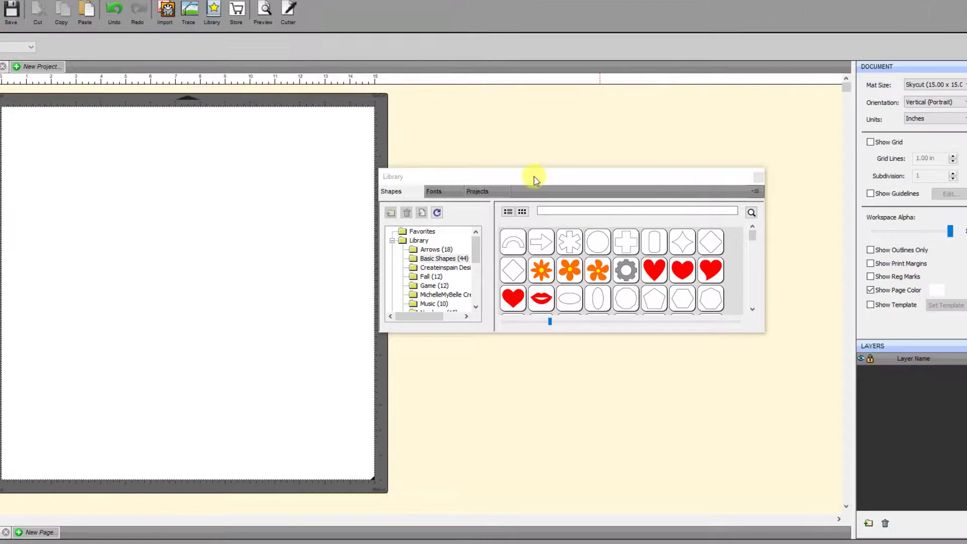
drag(536, 177, 563, 162)
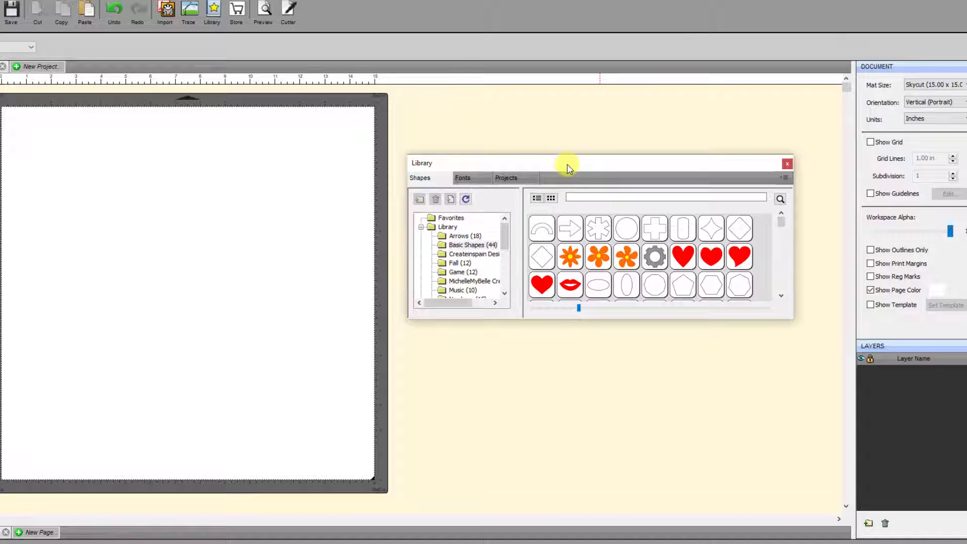
Close the Library window and open it again
click(787, 164)
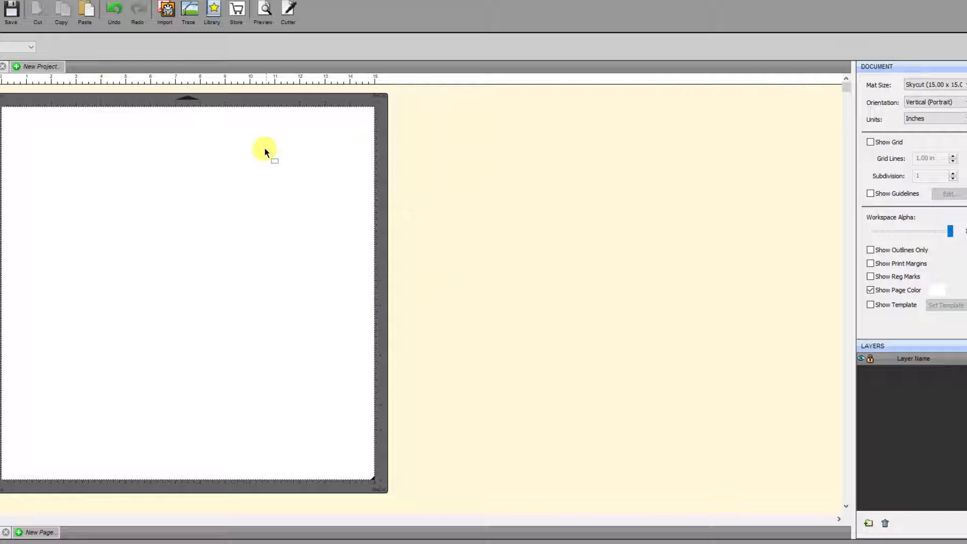
click(219, 7)
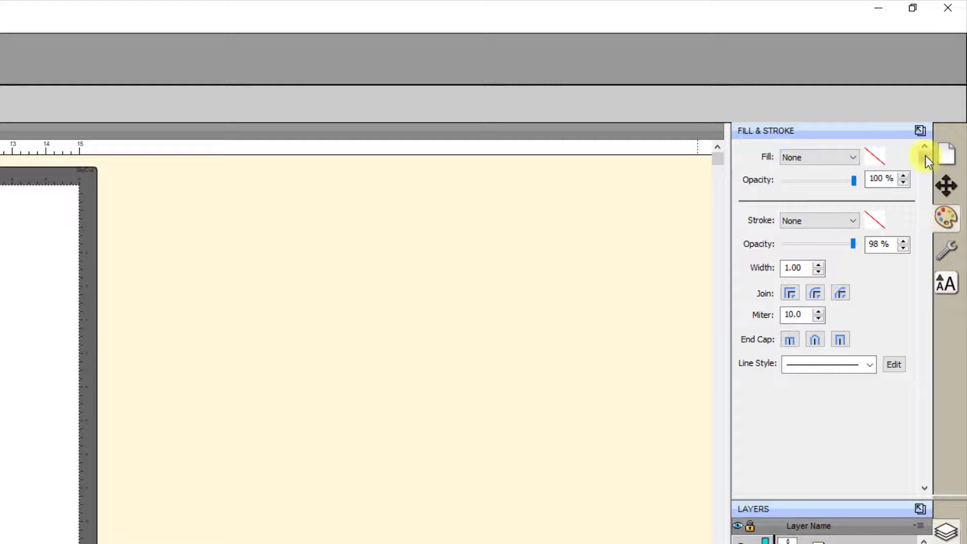
Undock the Fill & Stroke panel, place it beside the artwork and set the selected shape's fill to Color
click(920, 132)
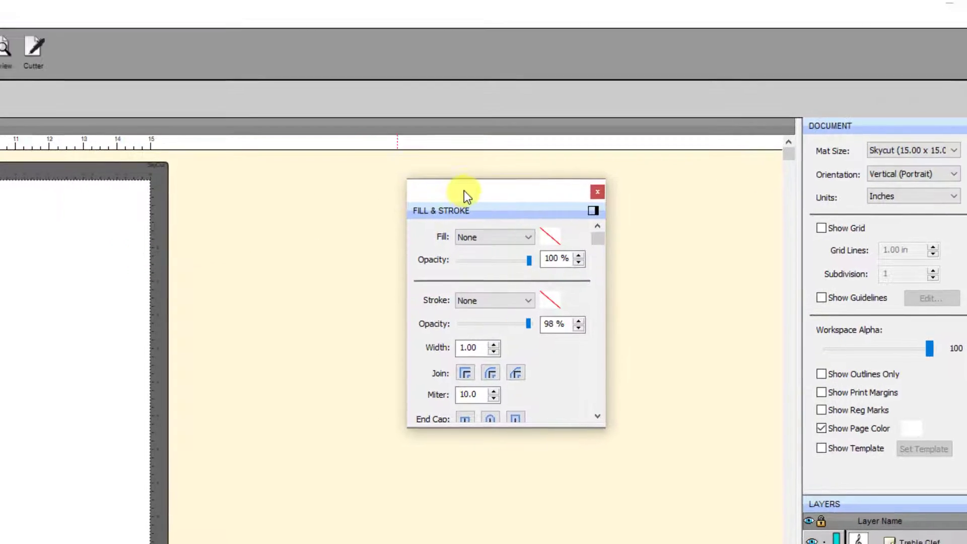
mouse_move(463, 190)
mouse_down()
mouse_move(16, 253)
mouse_move(121, 248)
mouse_move(109, 249)
mouse_up()
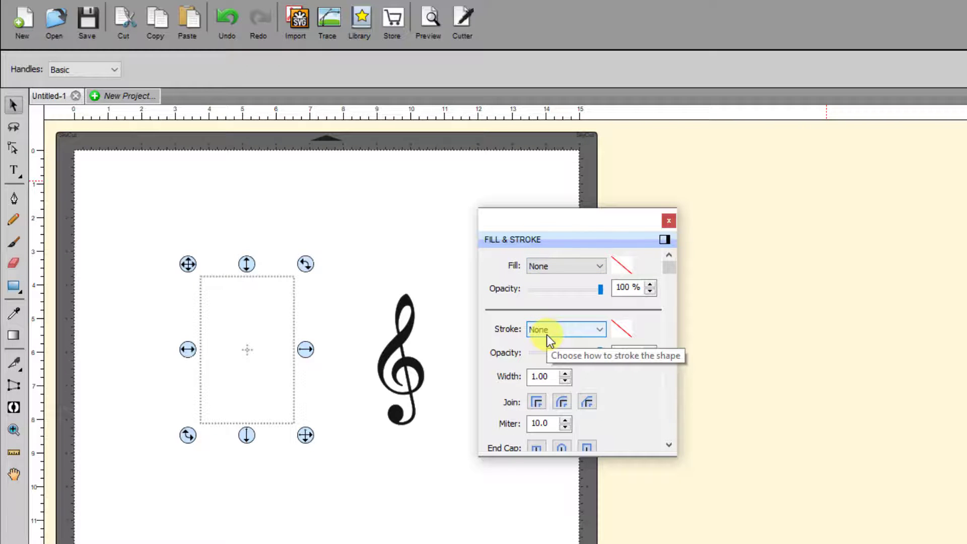
click(602, 270)
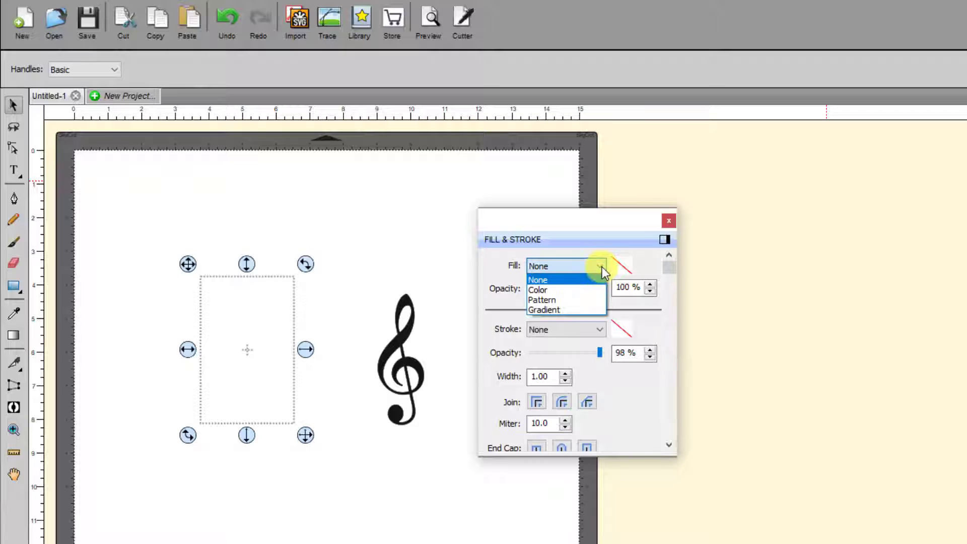
click(583, 298)
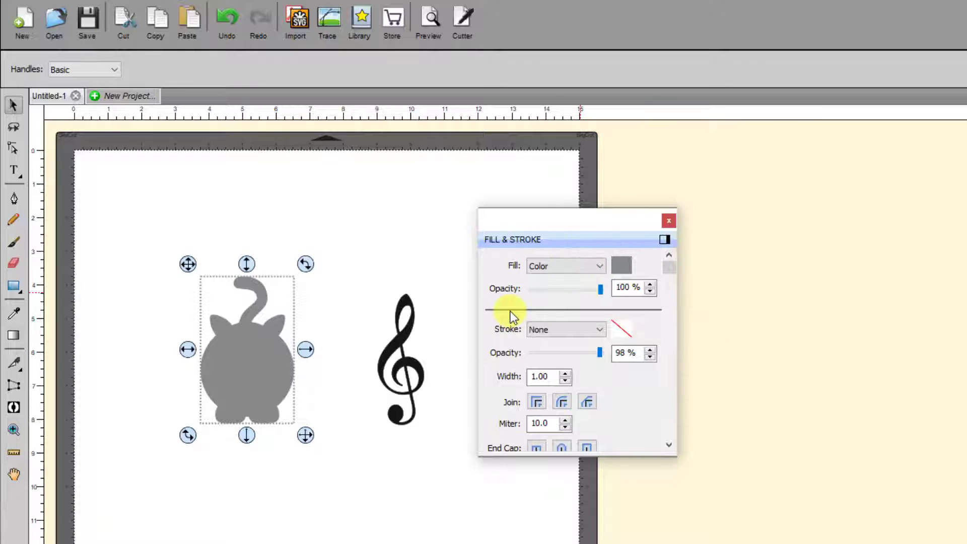
Try a Color stroke and 0% fill opacity on the cat shape, returning them to None and 100%
click(602, 333)
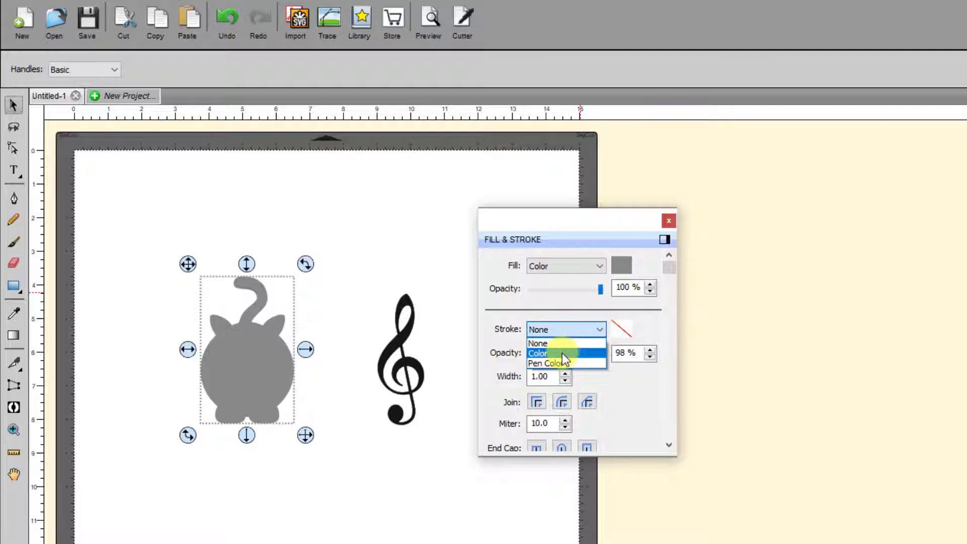
click(562, 352)
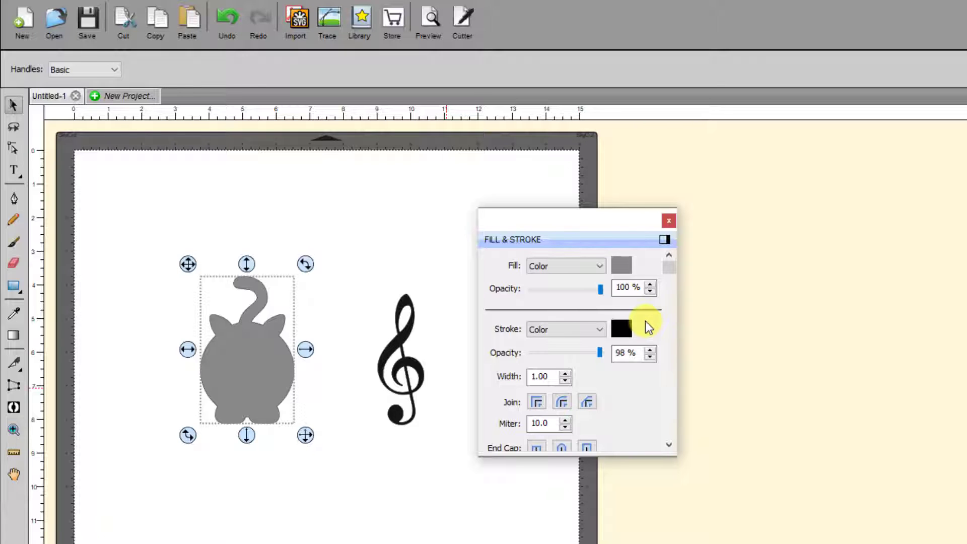
click(600, 328)
click(553, 343)
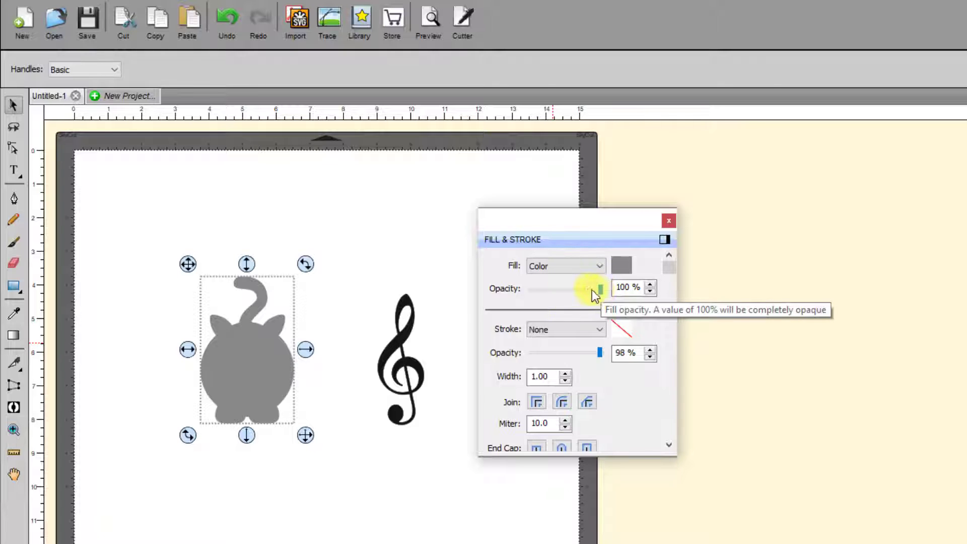
drag(600, 291, 522, 294)
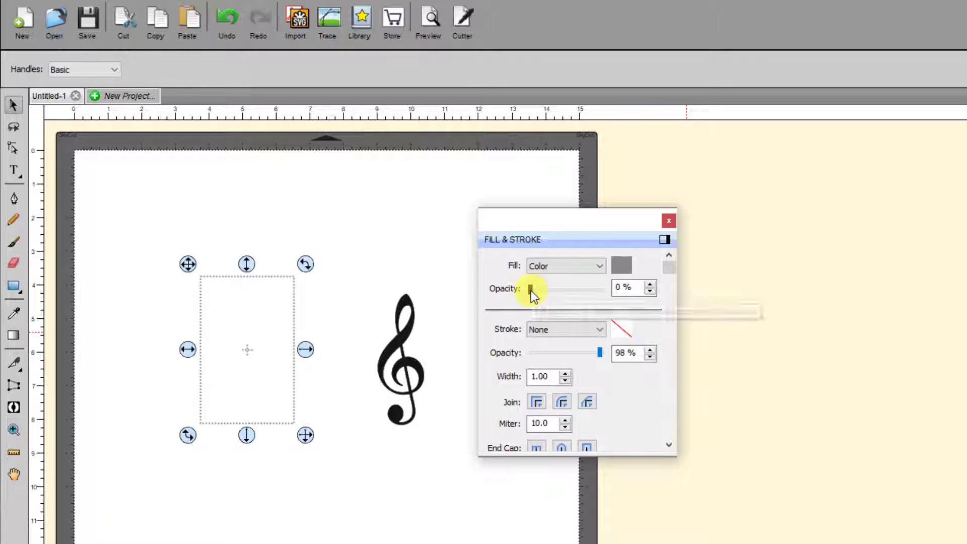
drag(530, 291, 618, 287)
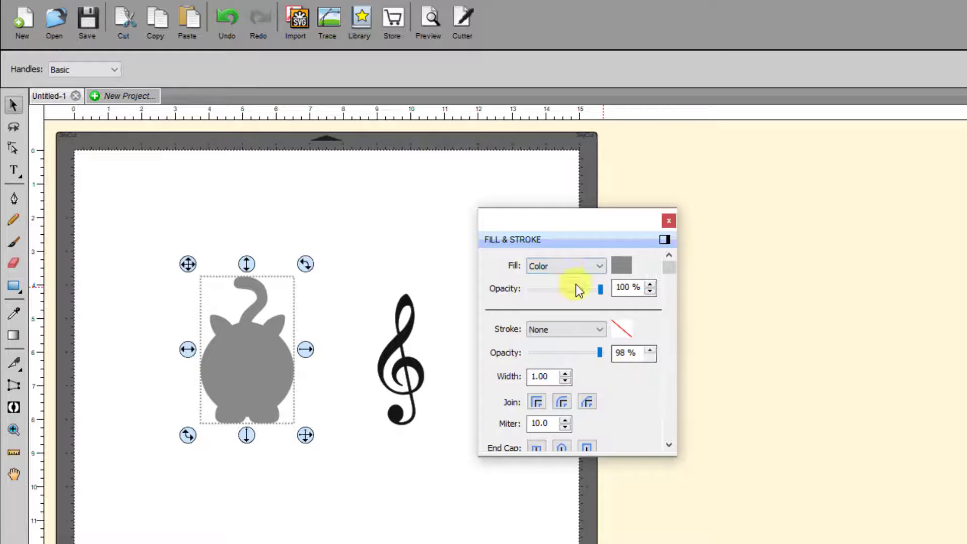
Move the Fill & Stroke panel aside and place the floating Document panel near the treble clef
mouse_move(597, 228)
mouse_down()
mouse_move(665, 213)
mouse_move(653, 207)
mouse_move(648, 176)
mouse_up()
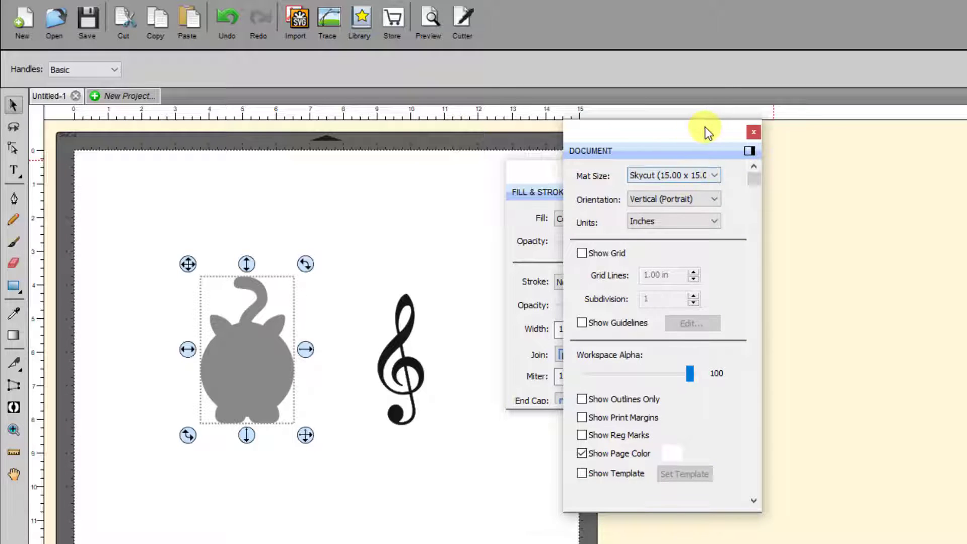
drag(704, 128, 627, 134)
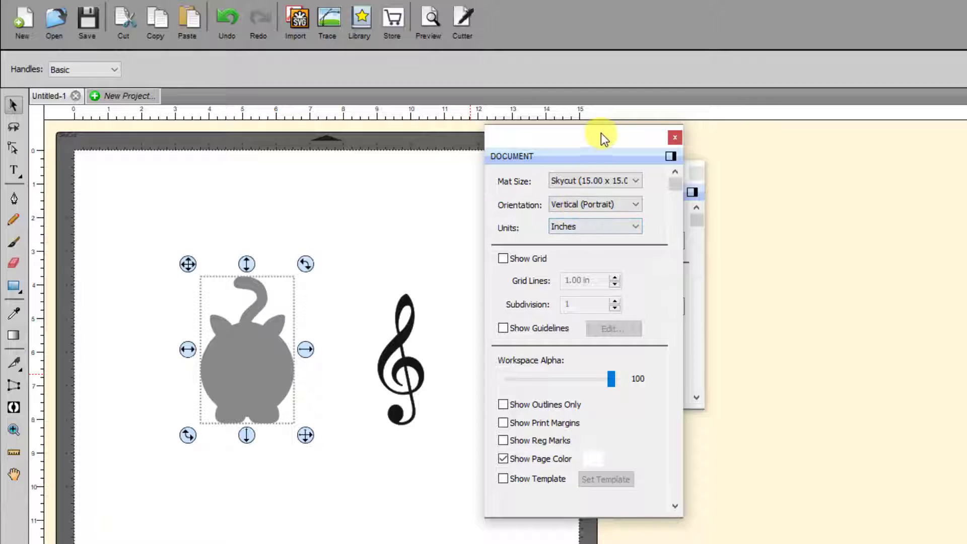
drag(600, 133, 608, 131)
Lower the Workspace Alpha to 0 and restore it to 100
drag(612, 377, 494, 378)
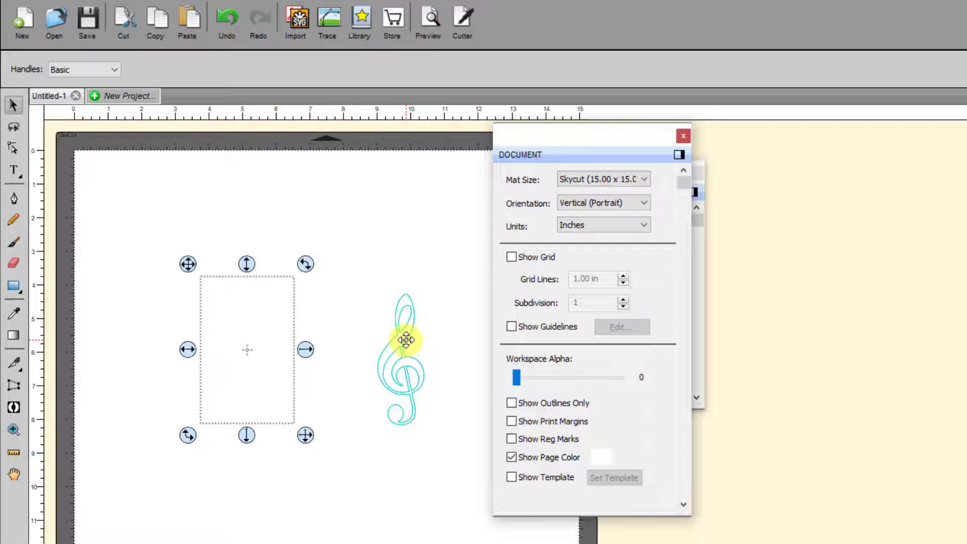
drag(516, 379, 482, 376)
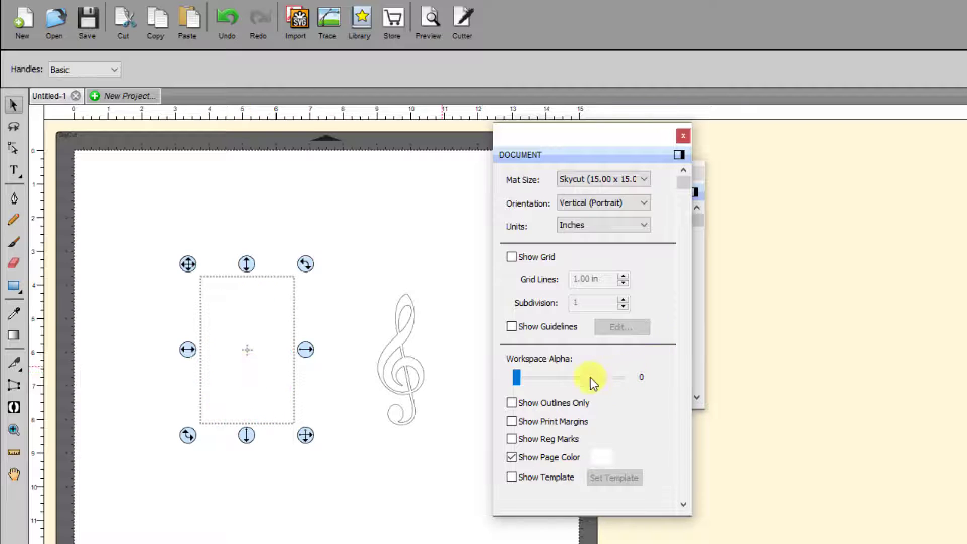
drag(516, 378, 640, 381)
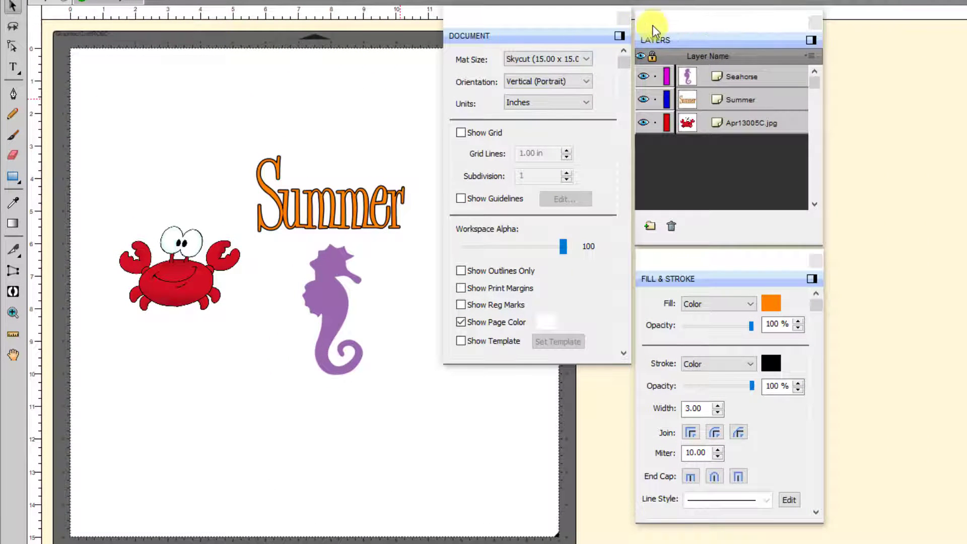
Select the crab, Summer and Seahorse layers one by one to compare their fill and stroke settings
drag(654, 26, 654, 19)
click(726, 118)
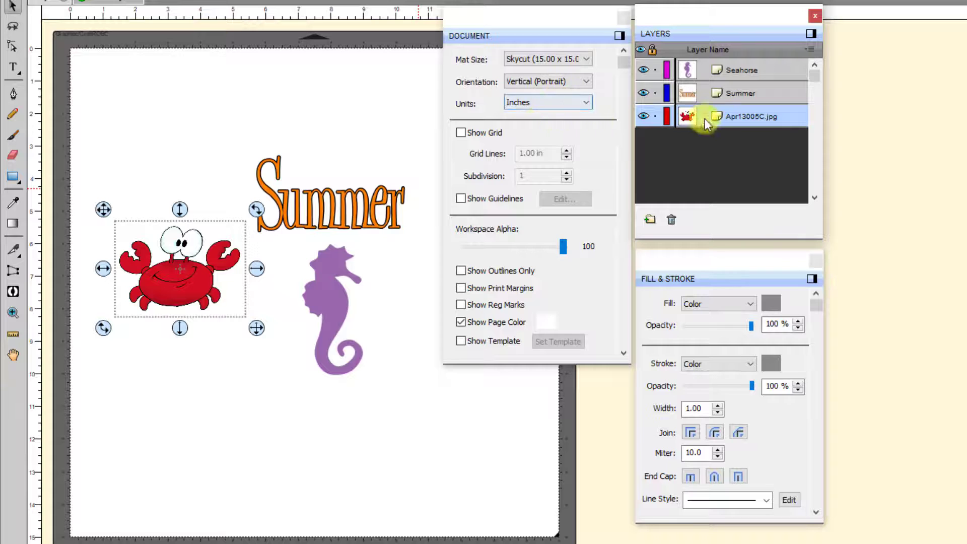
click(730, 95)
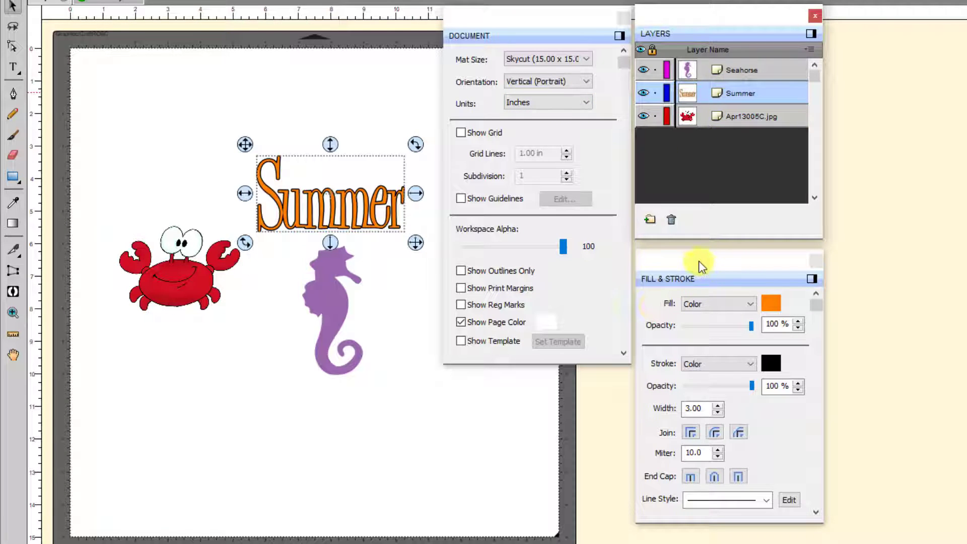
drag(698, 261, 686, 242)
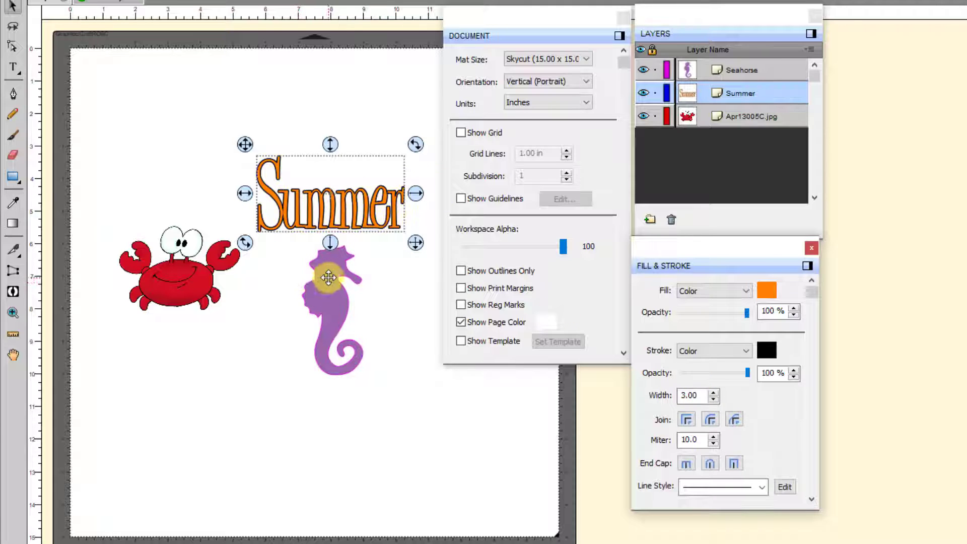
click(742, 71)
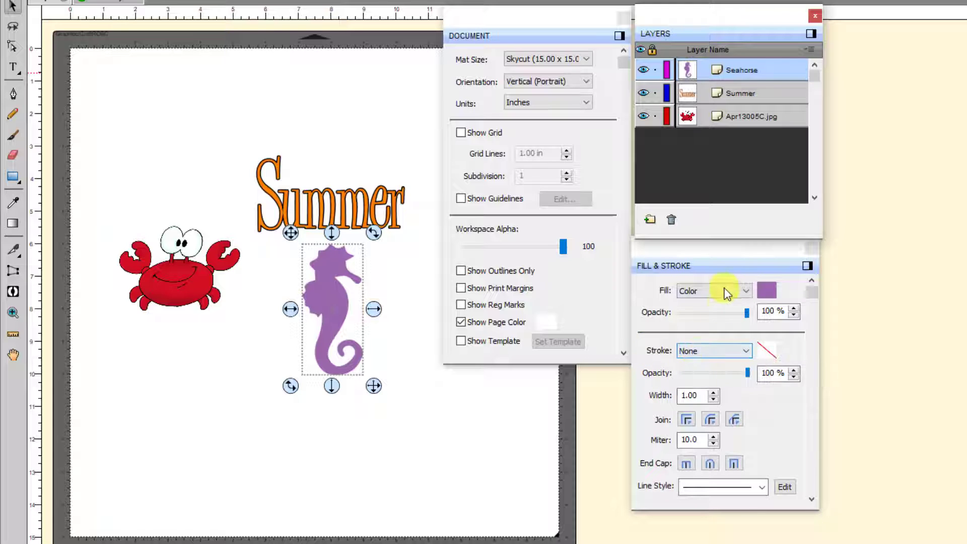
click(439, 427)
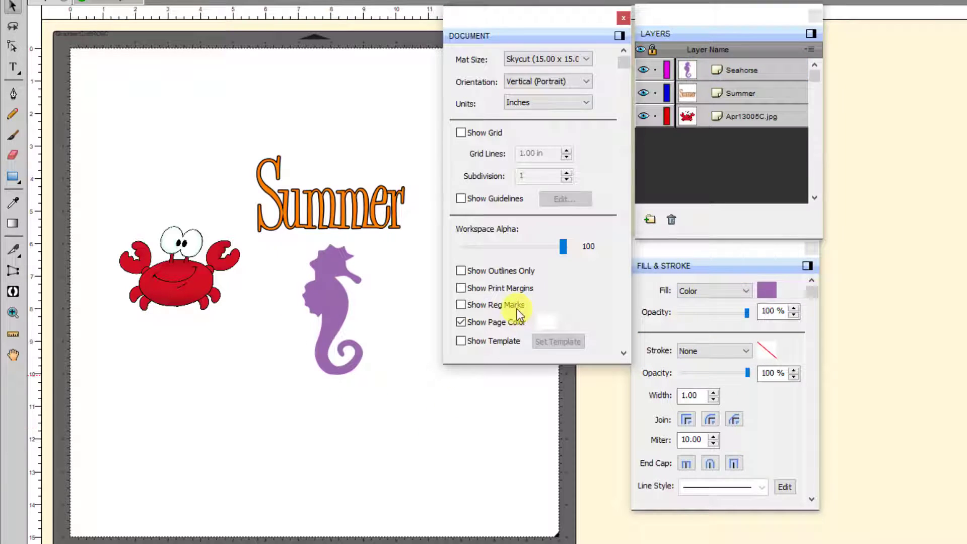
Turn on Show Outlines Only and select the crab image, Summer text and seahorse to examine their outlines
click(461, 272)
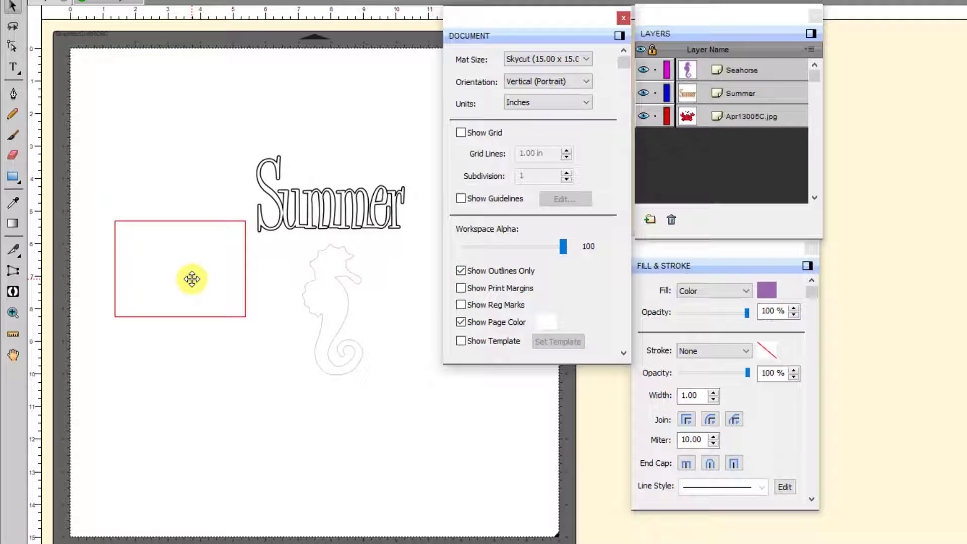
click(205, 302)
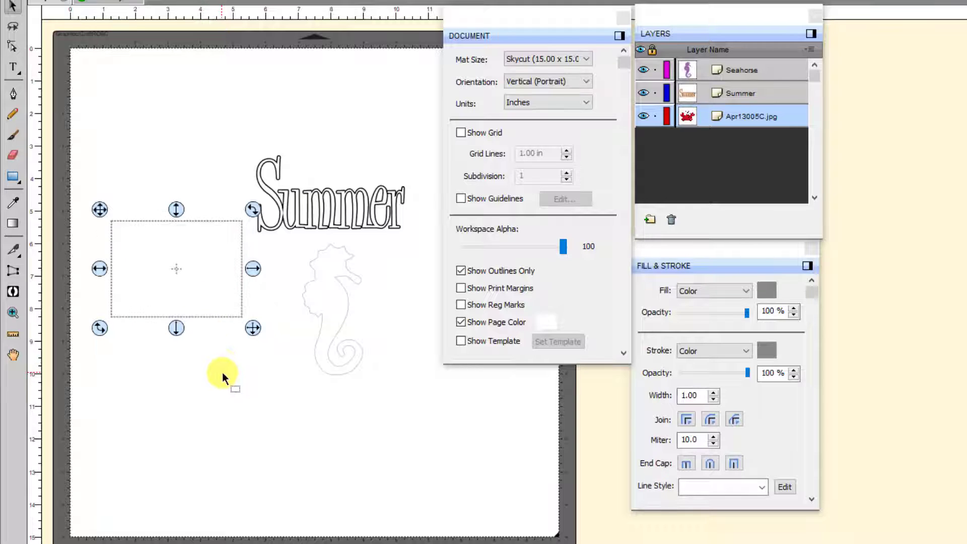
click(222, 372)
click(215, 313)
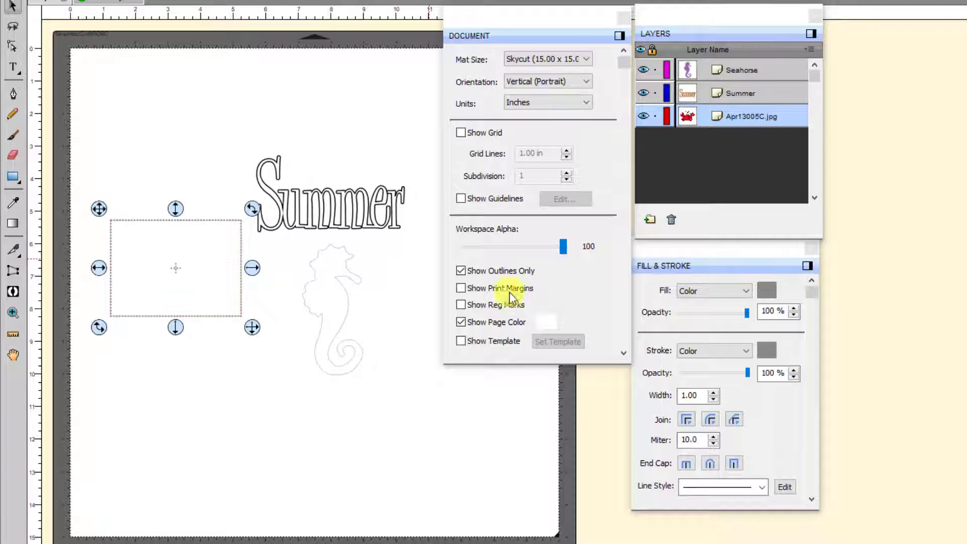
click(364, 195)
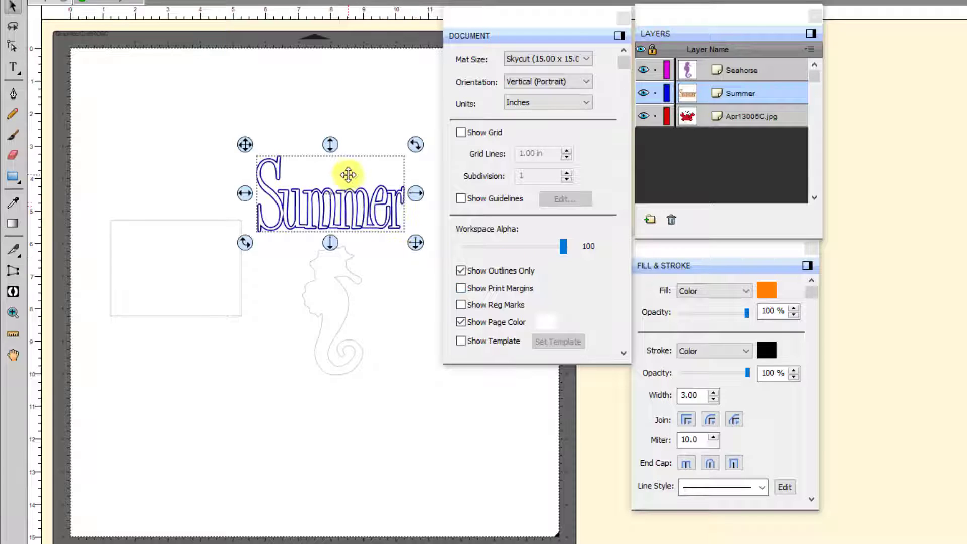
click(338, 289)
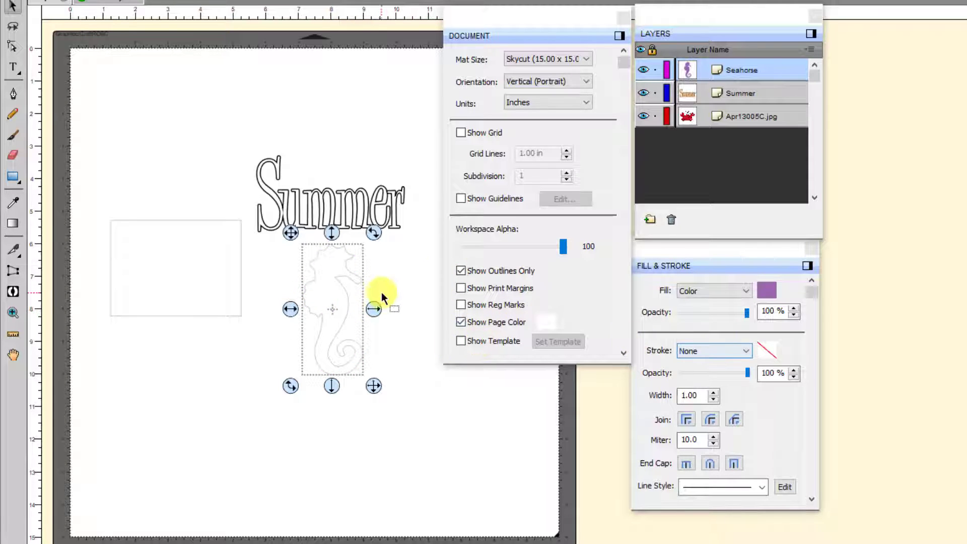
click(418, 457)
click(340, 322)
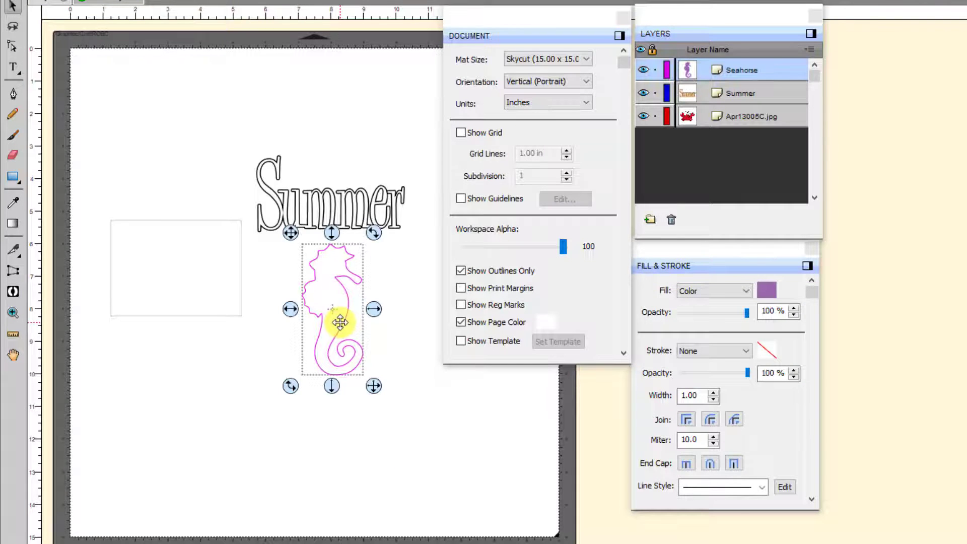
click(416, 446)
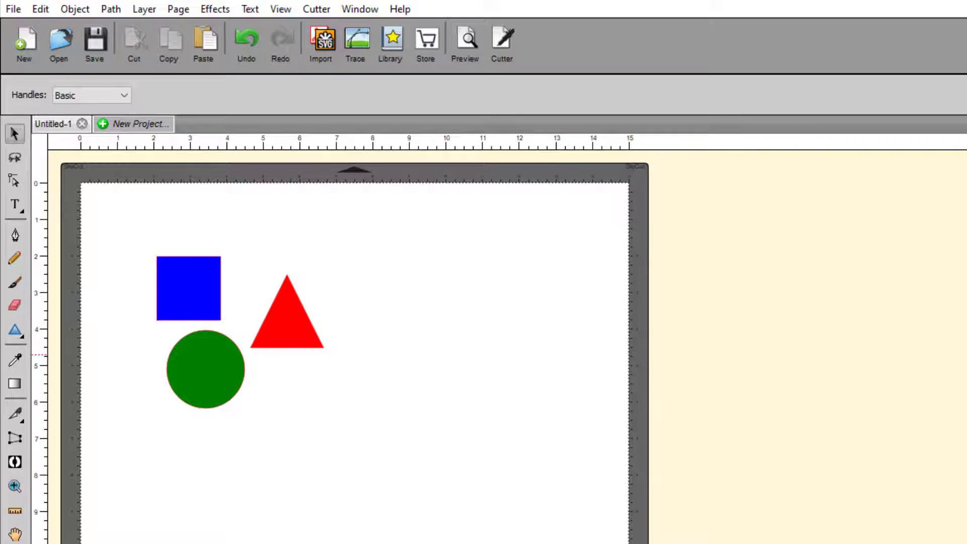
Position the floating Layers panel, unlock the group of shapes and select the group on the mat
drag(504, 196, 475, 192)
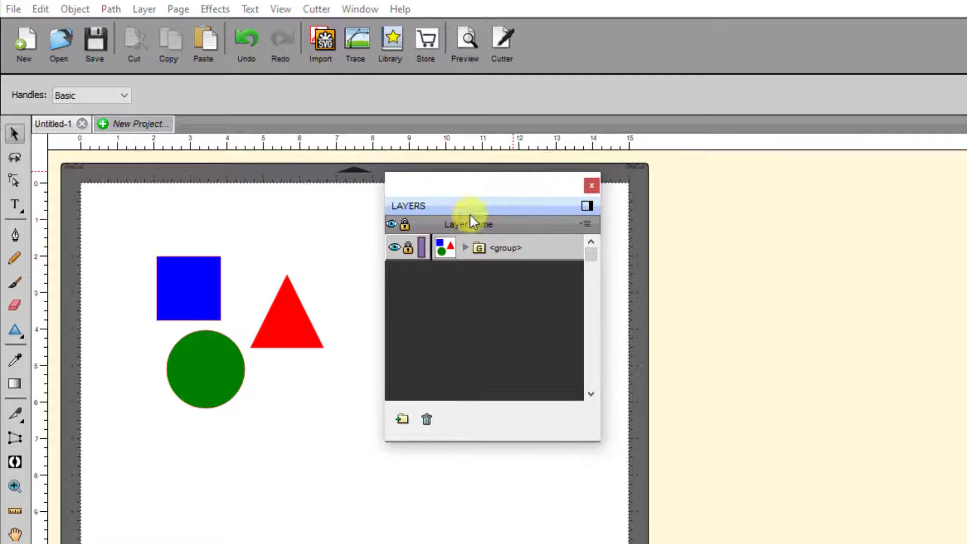
click(407, 248)
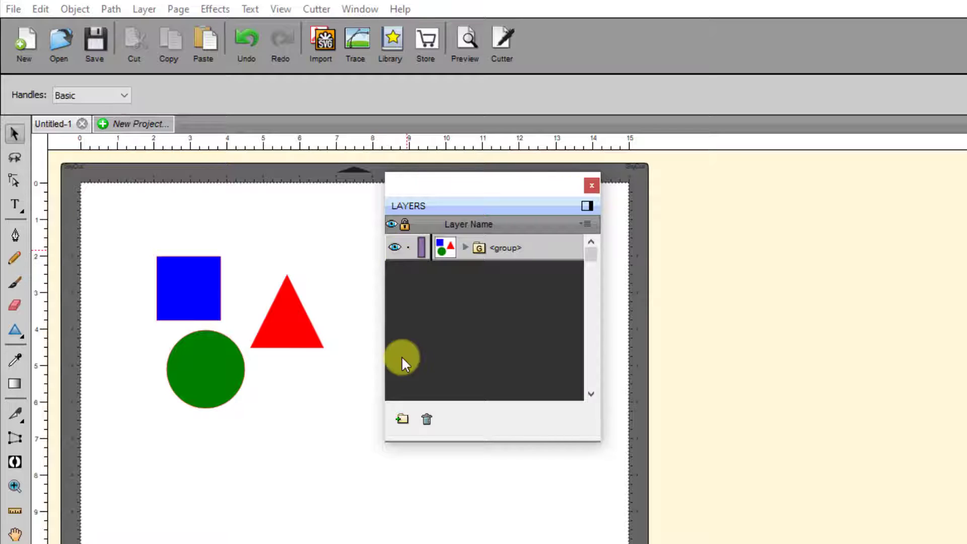
click(206, 306)
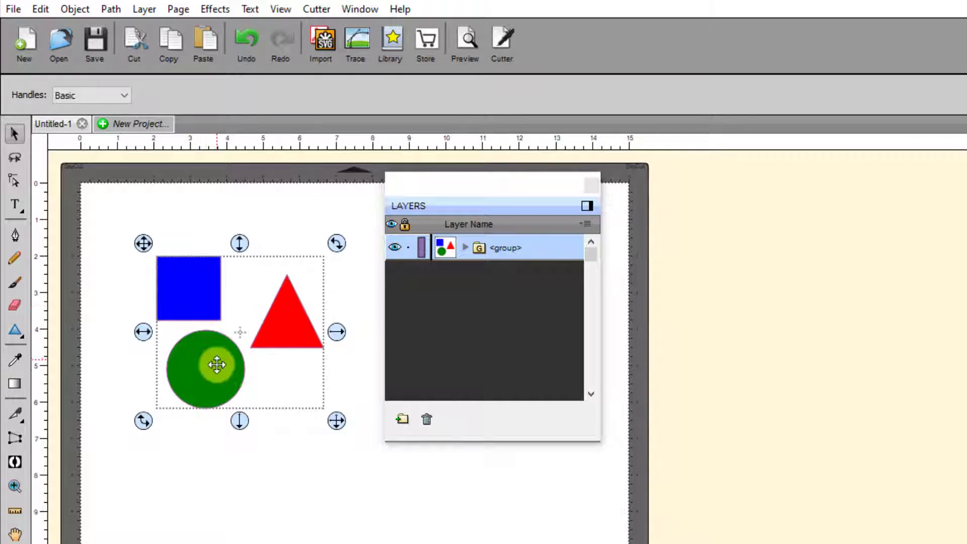
click(234, 444)
click(211, 403)
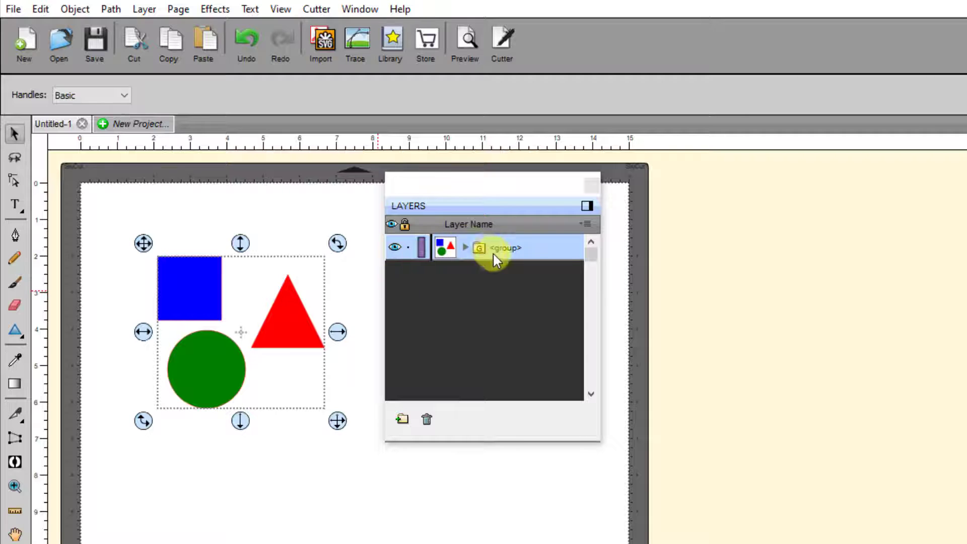
Expand the group's layer, move only the blue square slightly up and to the right, and select the whole group
click(464, 248)
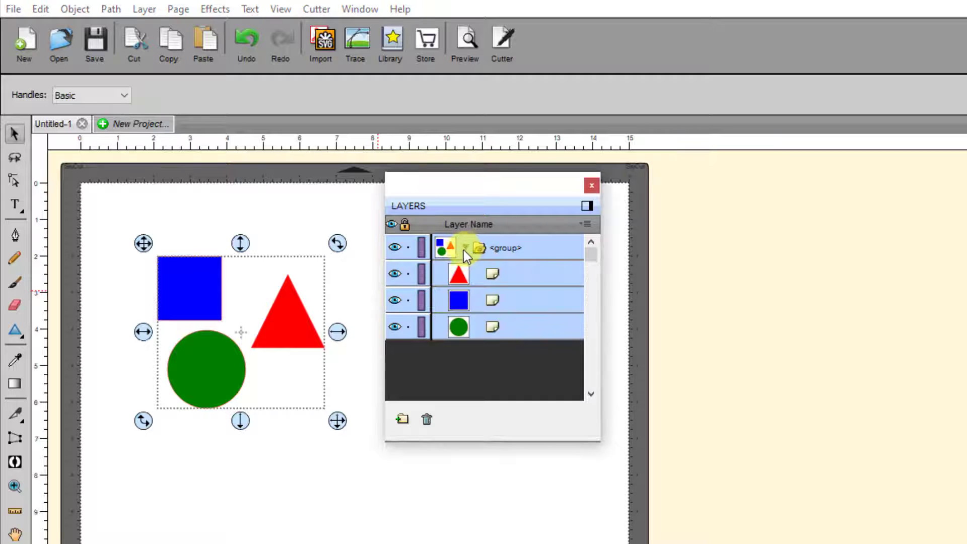
click(503, 298)
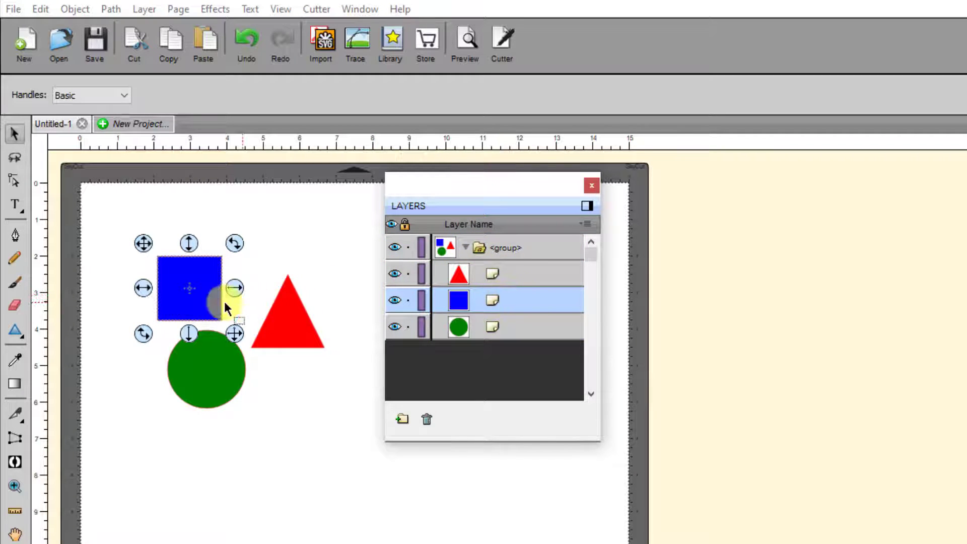
mouse_move(193, 288)
mouse_down()
mouse_move(166, 272)
mouse_move(201, 283)
mouse_up()
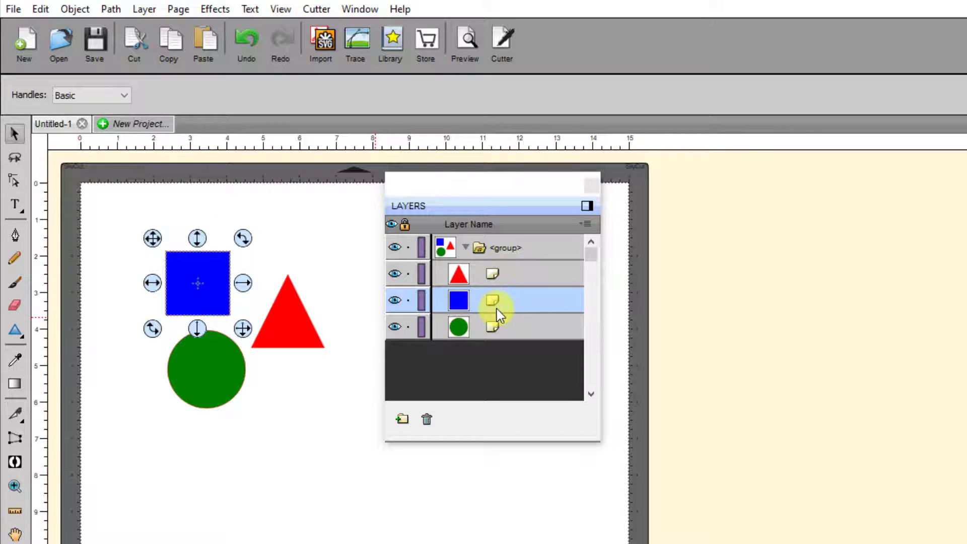
click(503, 252)
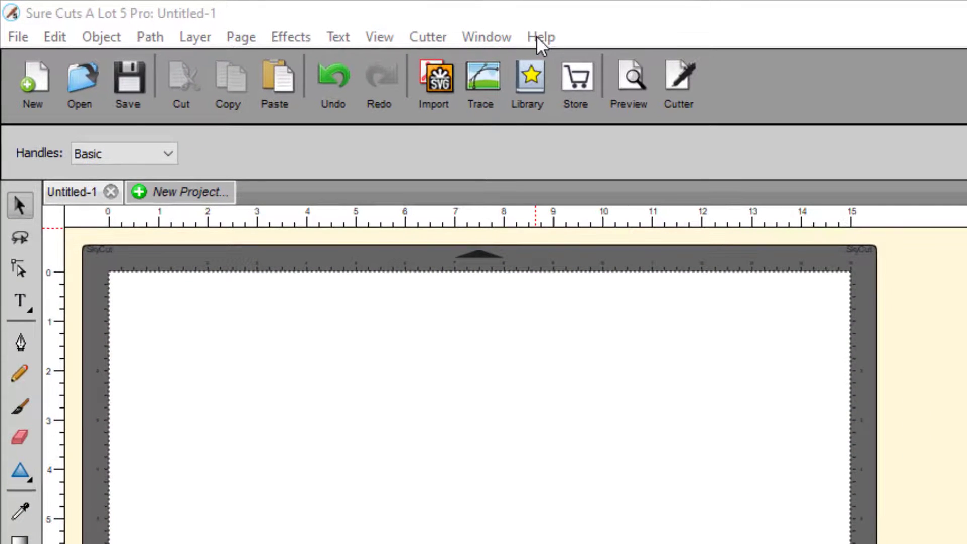
Check for software updates to Sure Cuts A Lot 5 Pro and dismiss the update notice
click(536, 38)
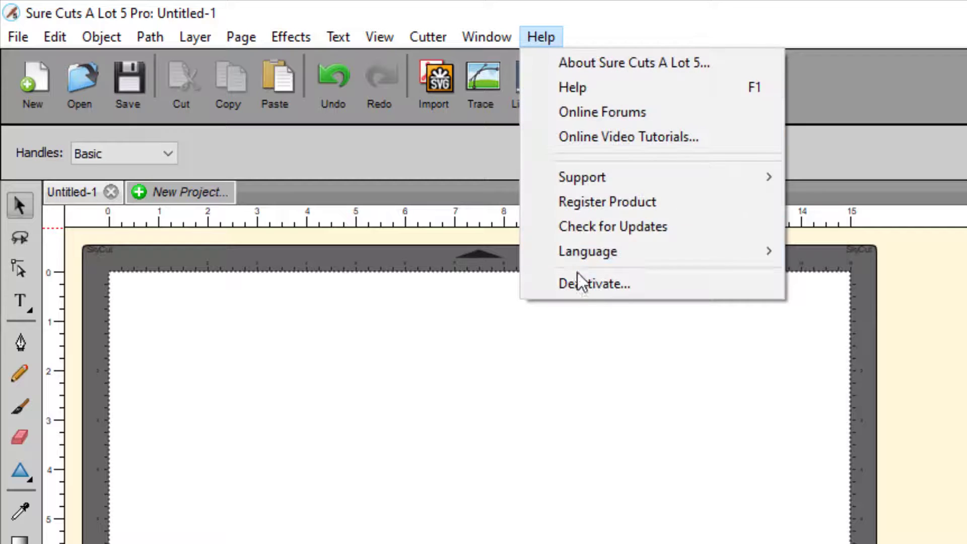
click(575, 227)
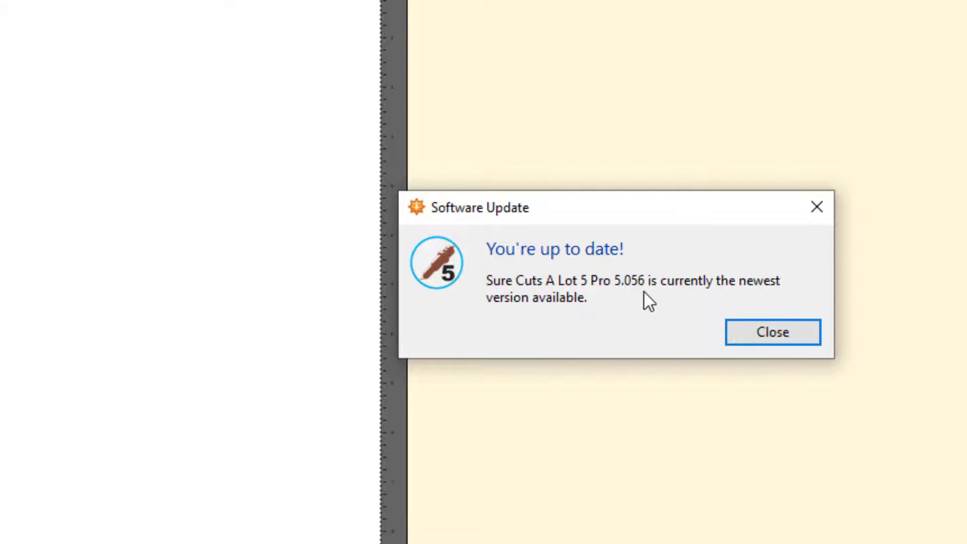
click(780, 336)
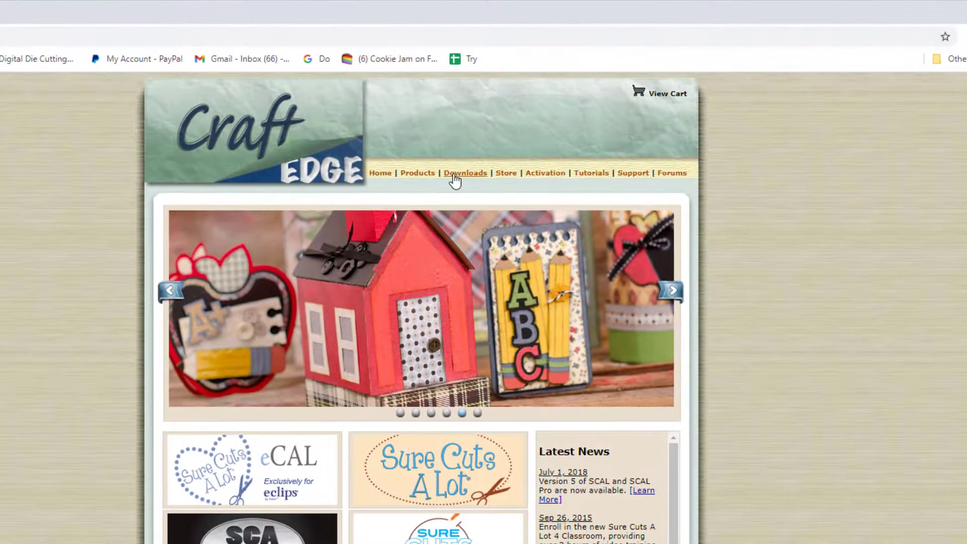
On the Craft Edge website's downloads page, start the 64-bit Windows download of Sure Cuts A Lot 5 and cancel saving the installer
click(455, 174)
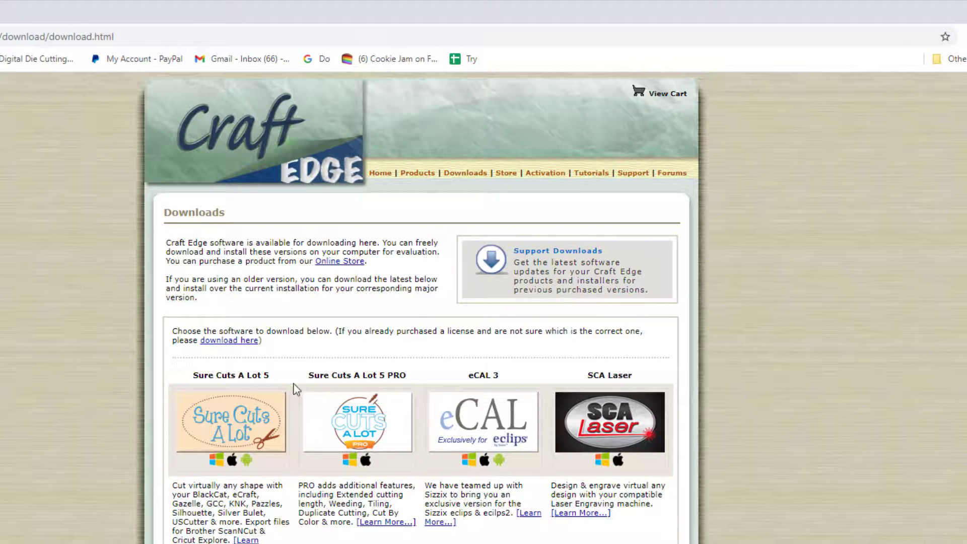
click(233, 426)
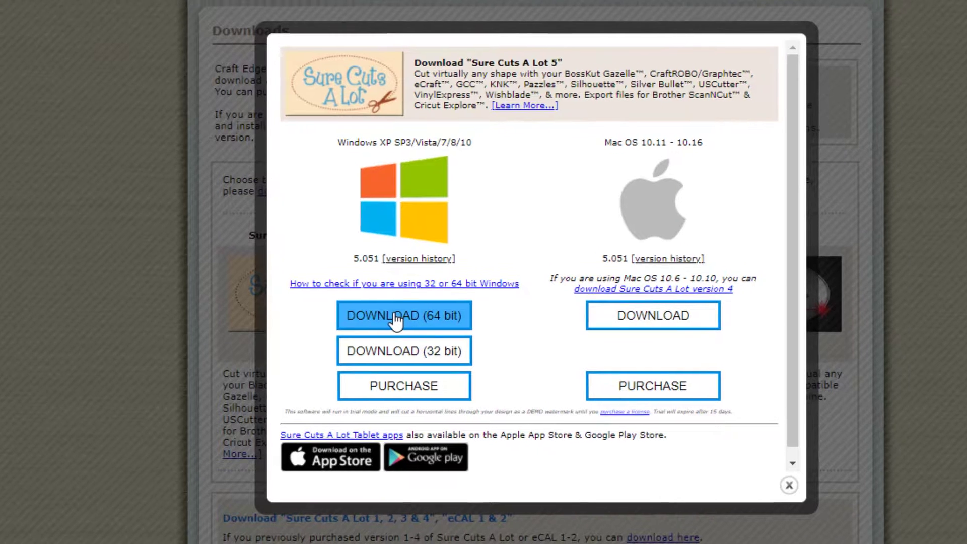
click(389, 317)
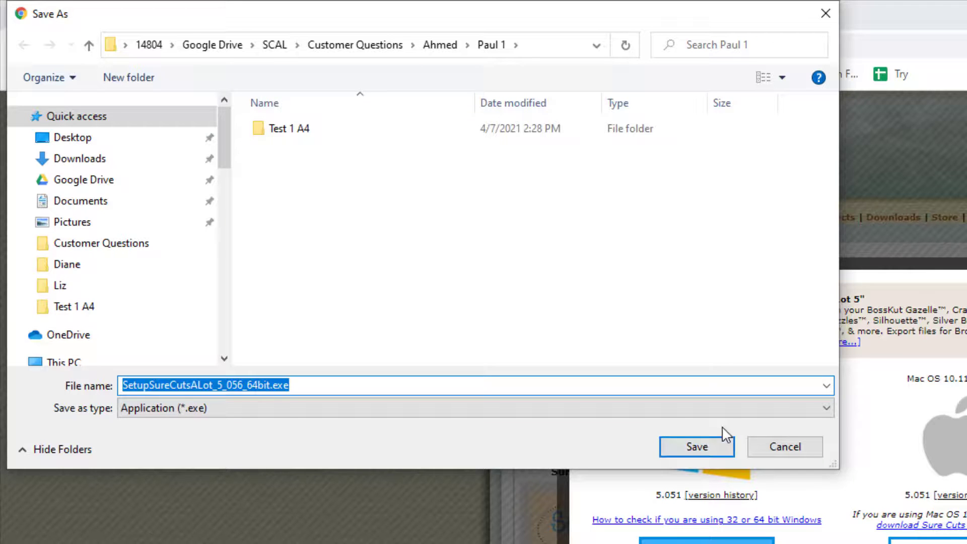
click(773, 448)
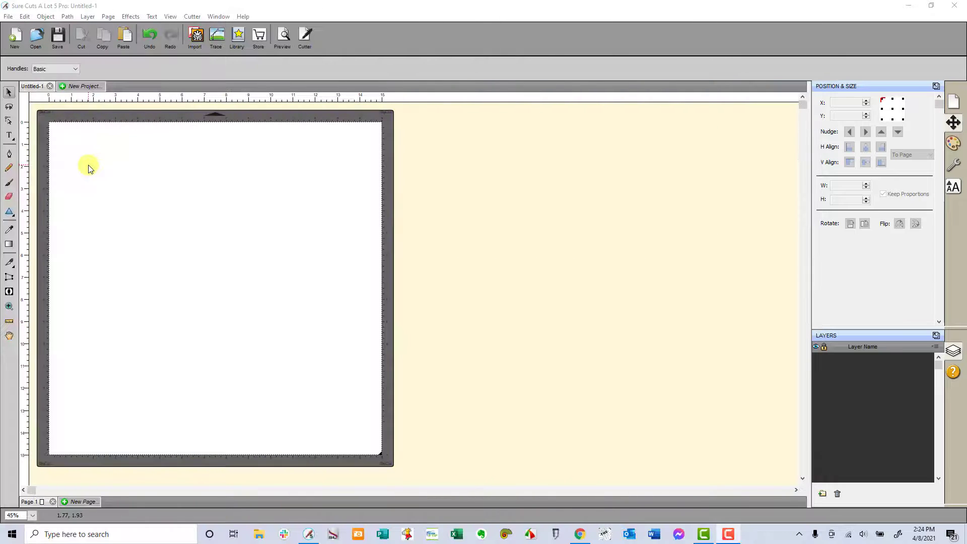
In Sure Cuts A Lot, open Save Project As to examine the project file type, and cancel without saving
click(8, 16)
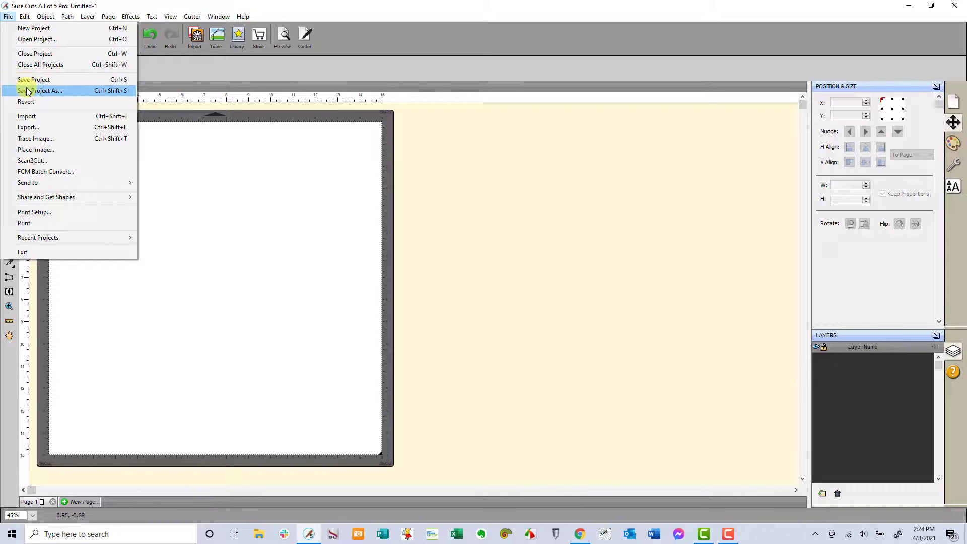
click(28, 91)
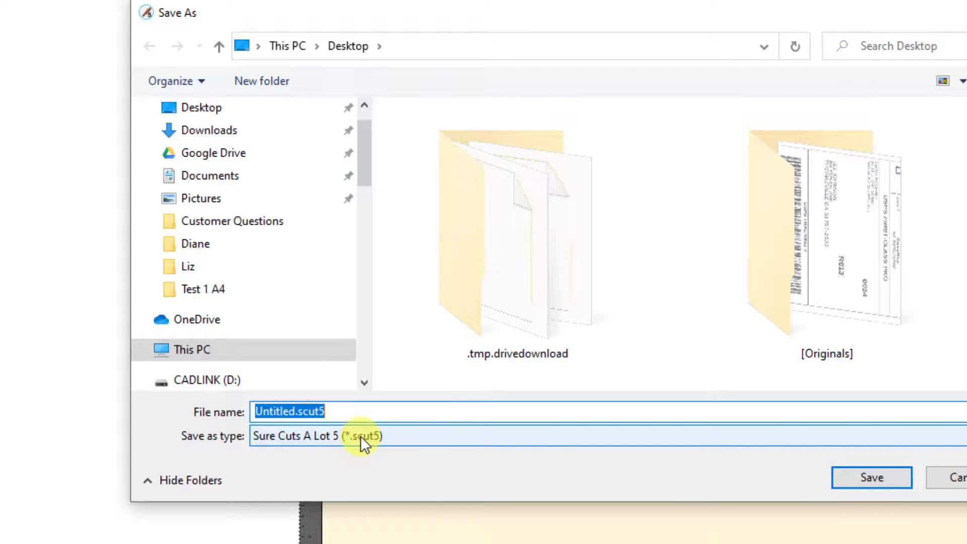
click(959, 477)
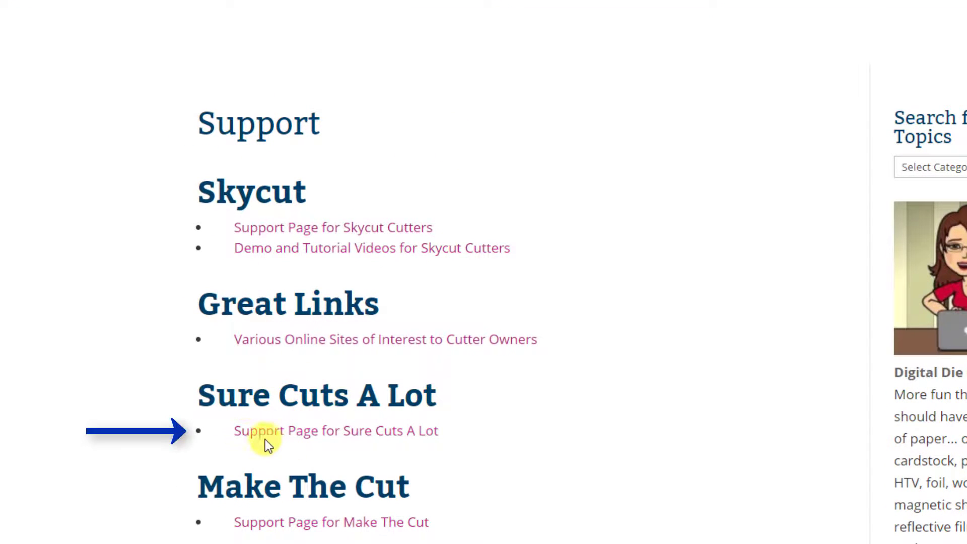
From the website's Support page in the browser, open the Sure Cuts A Lot support page and its SCAL5 User Manual
click(257, 435)
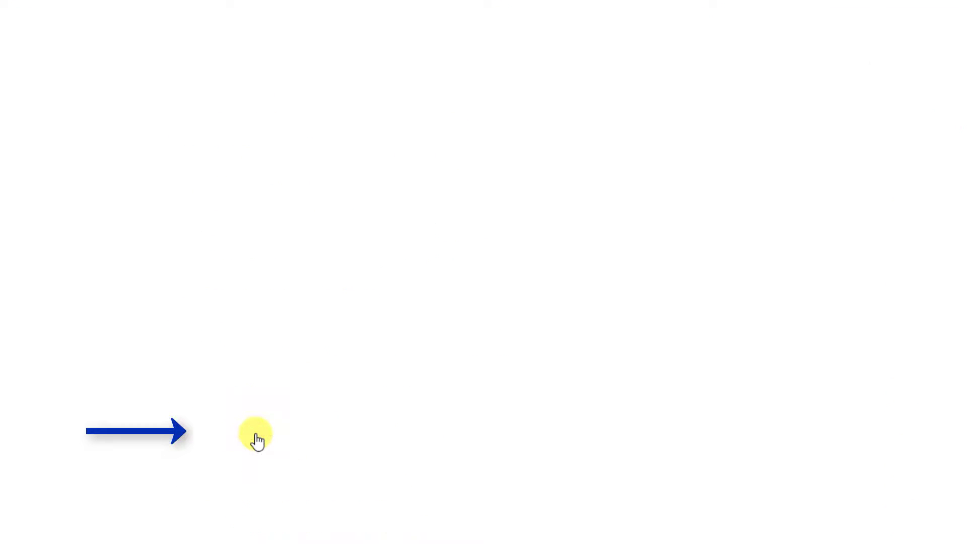
scroll(259, 255, down, 3)
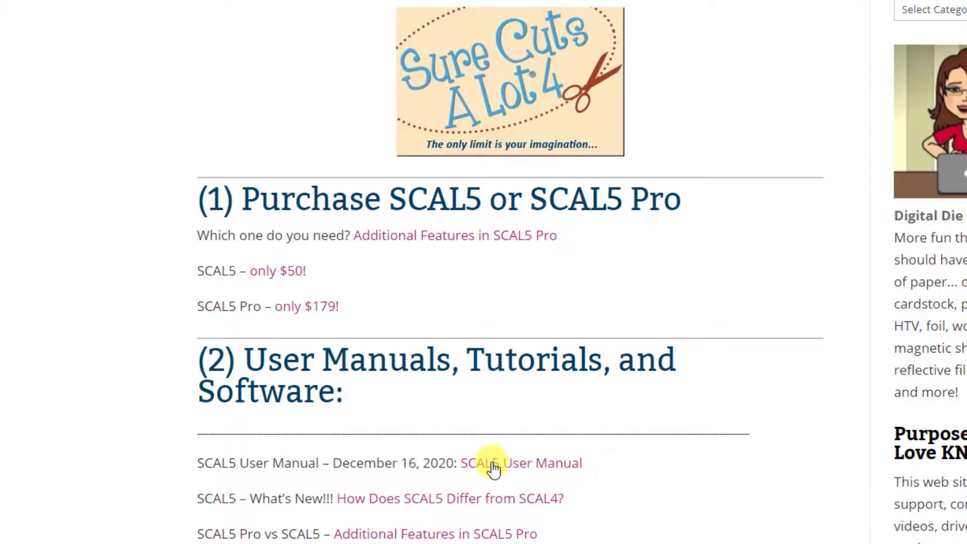
drag(491, 467, 488, 466)
click(487, 466)
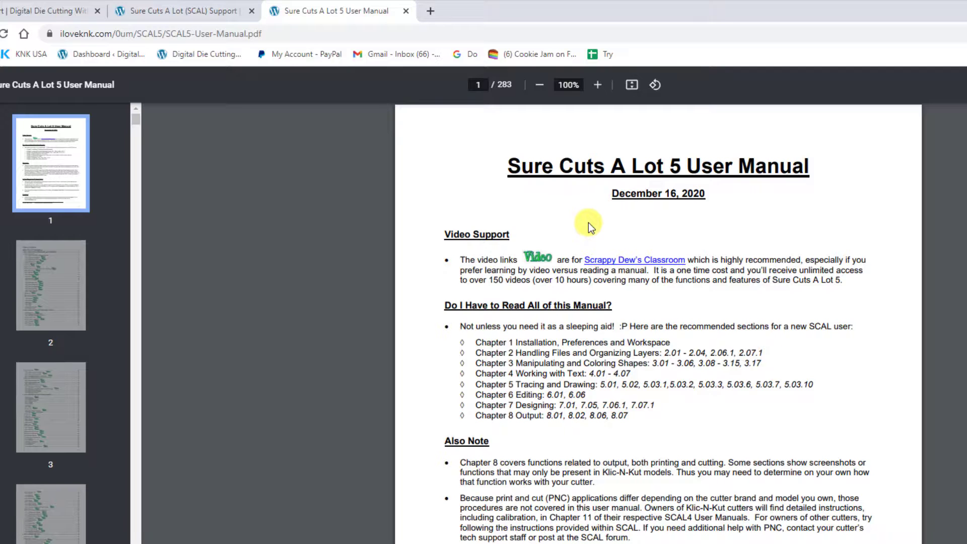
Search the user manual for "Knockout" and advance through the matches to the instructions for opening the Knockout function window
key(ctrl+f)
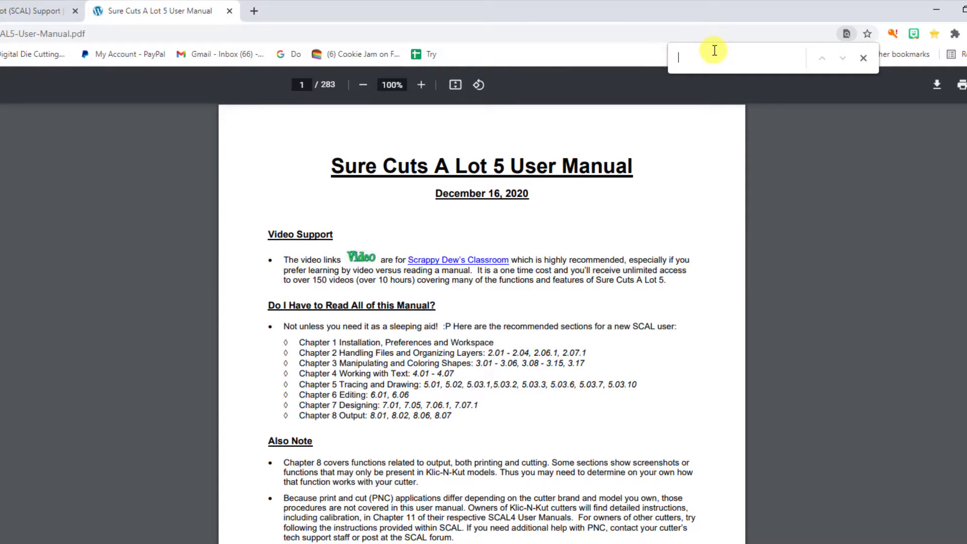
text(Knockout)
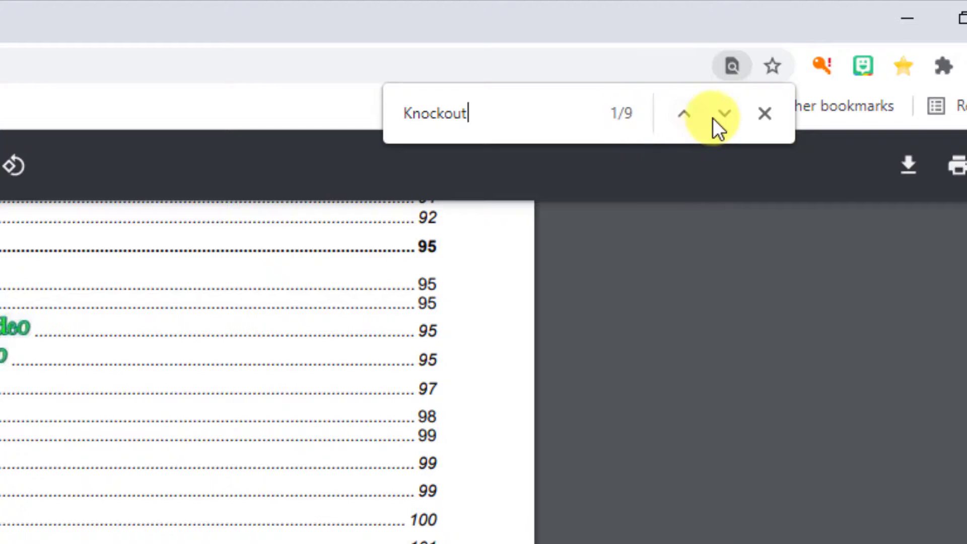
click(729, 116)
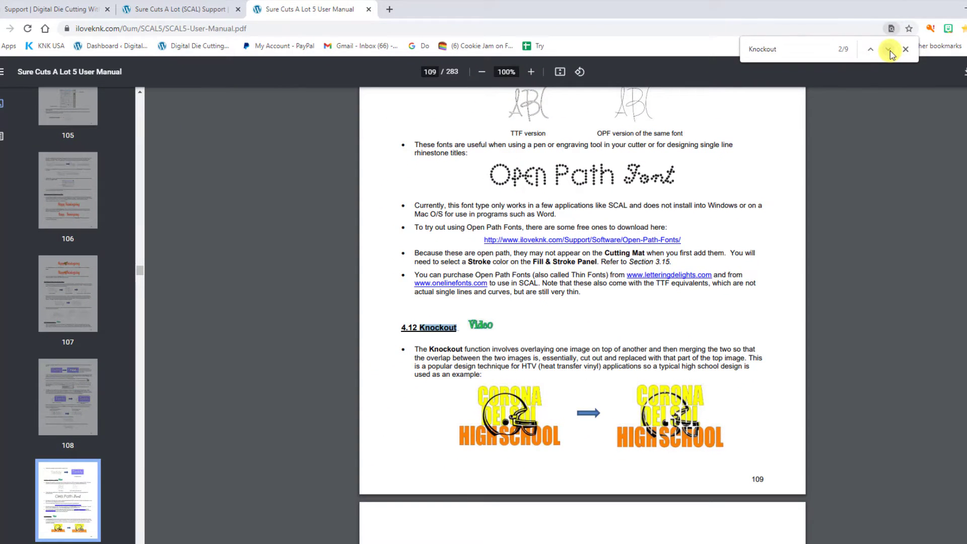
click(889, 49)
click(889, 50)
Review section 4.12 Knockout in the manual and open the video lesson linked beside its heading
scroll(563, 347, down, 4)
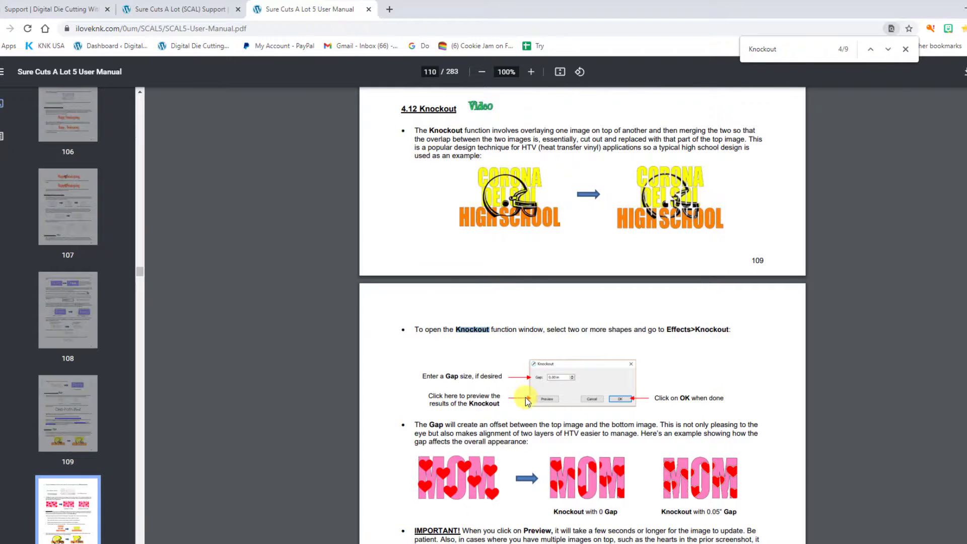
scroll(524, 398, down, 4)
scroll(526, 398, up, 4)
scroll(525, 398, up, 2)
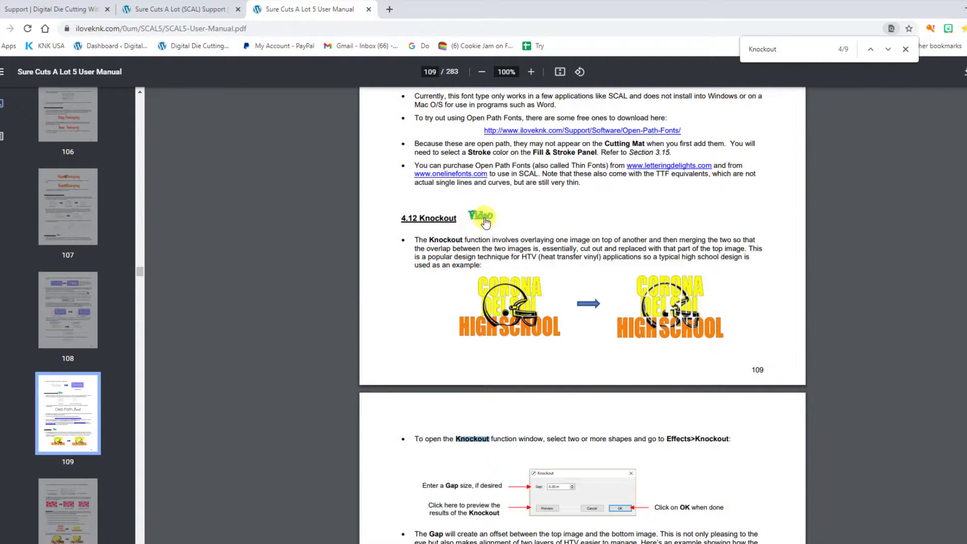
click(482, 221)
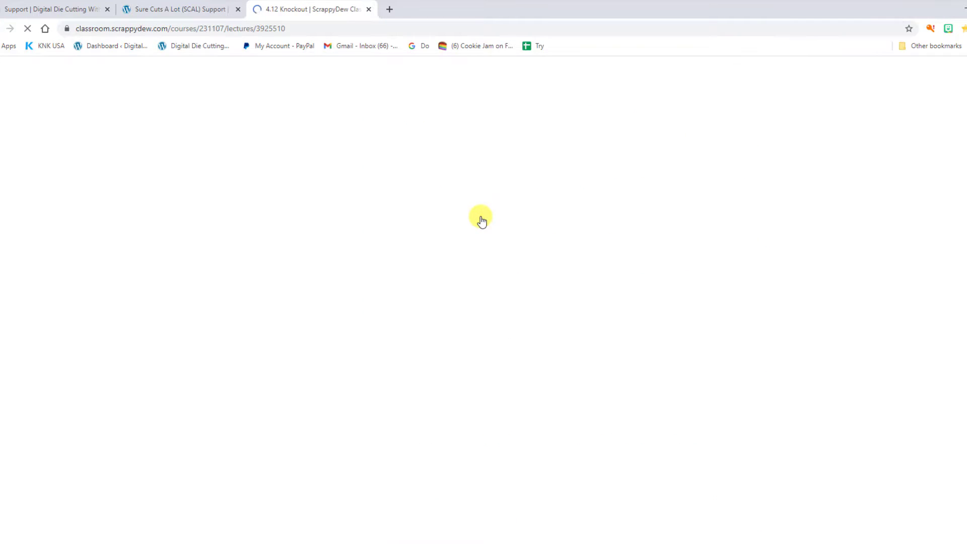